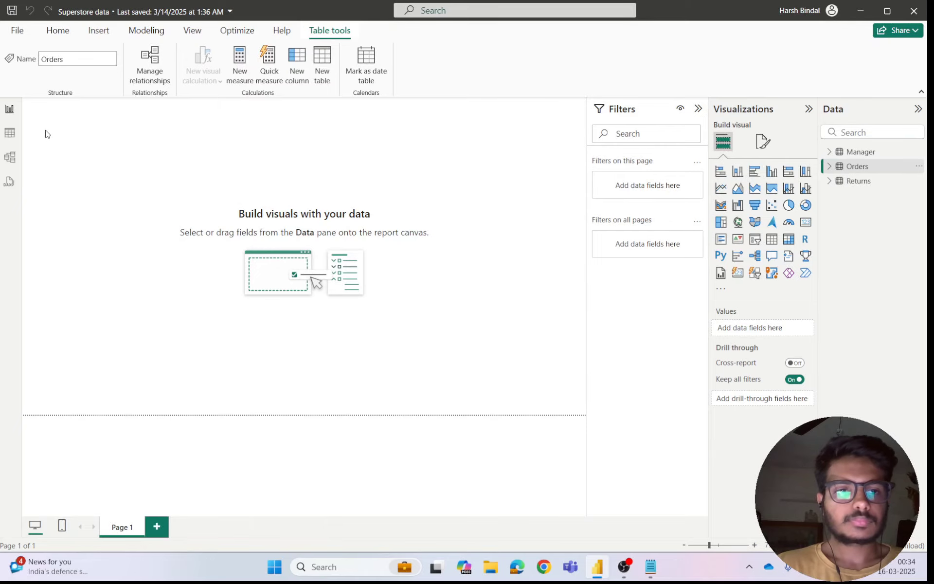
- Show the Orders table's rows, and open the data in the Power Query Editor for transformation
{"action": "left_click", "coordinate": [7, 135]}
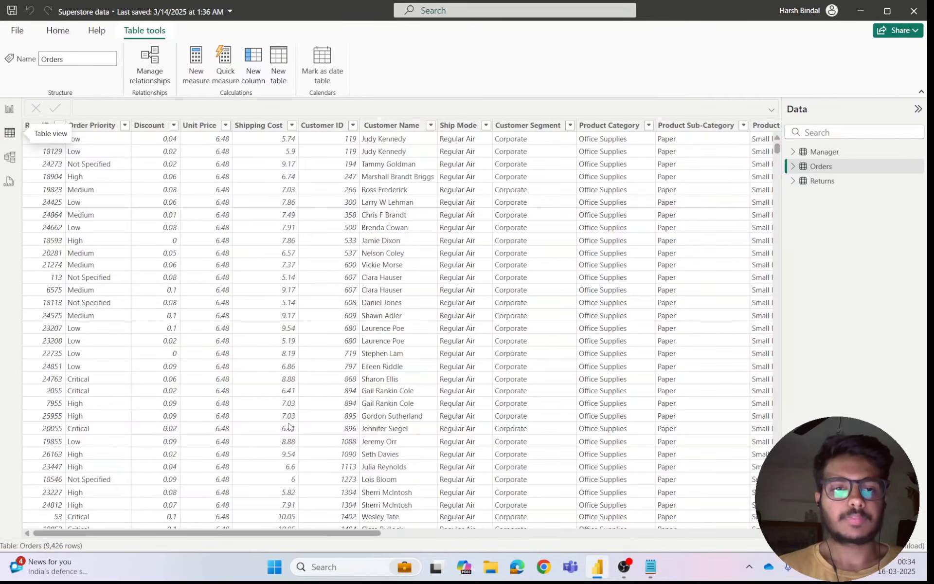
{"action": "left_click_drag", "start_coordinate": [377, 537], "coordinate": [344, 522]}
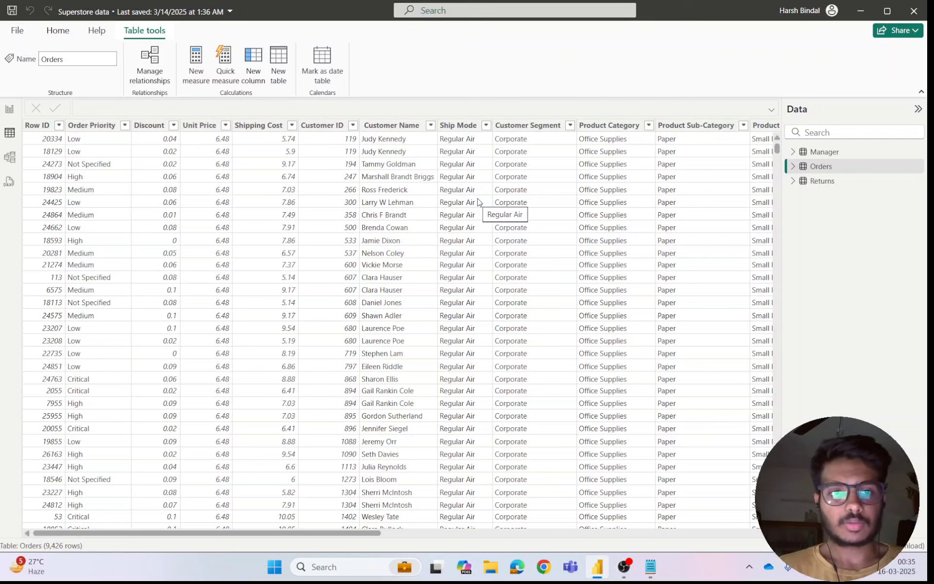
{"action": "left_click", "coordinate": [67, 33]}
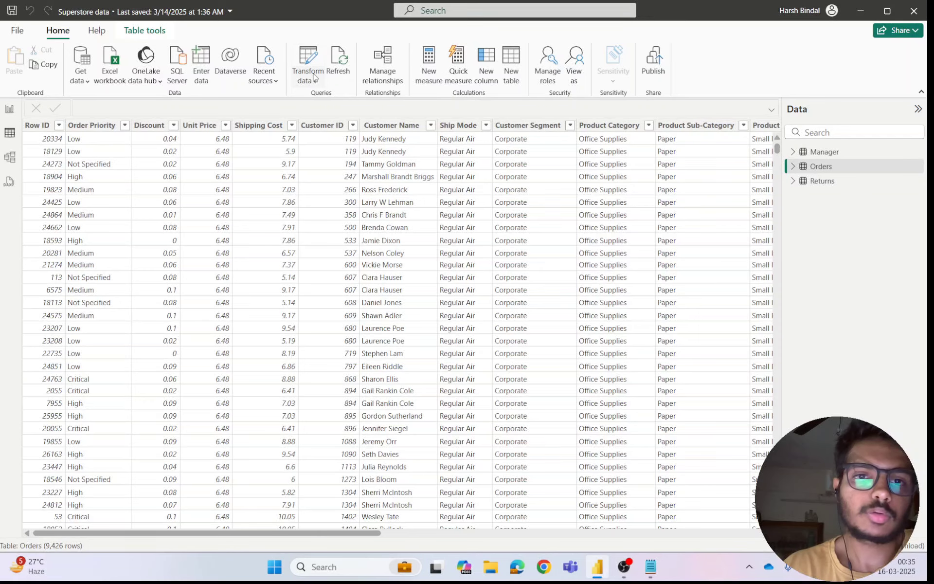
{"action": "left_click", "coordinate": [313, 78]}
{"action": "left_click", "coordinate": [360, 102]}
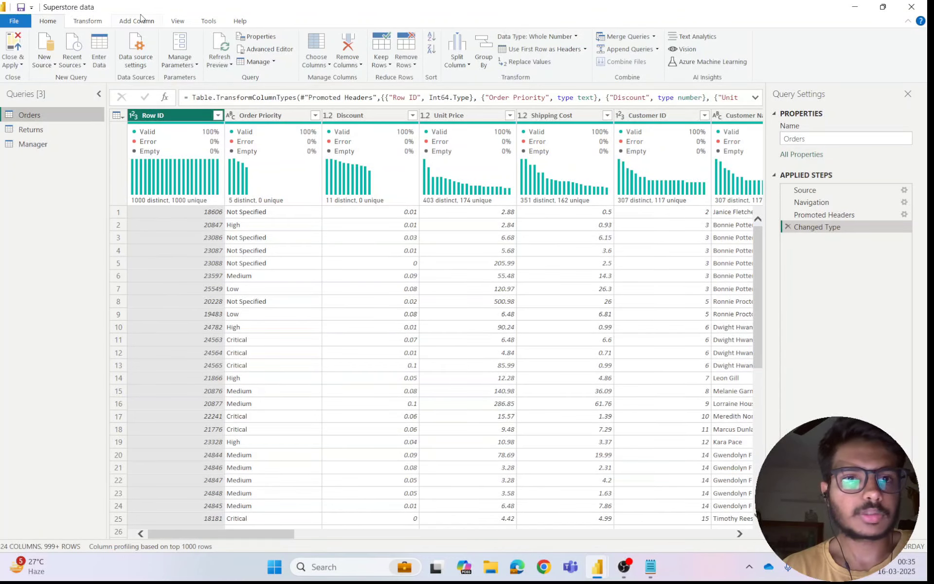
- Turn off column quality, column profile and column distribution in the Orders query's data preview
{"action": "left_click", "coordinate": [176, 21]}
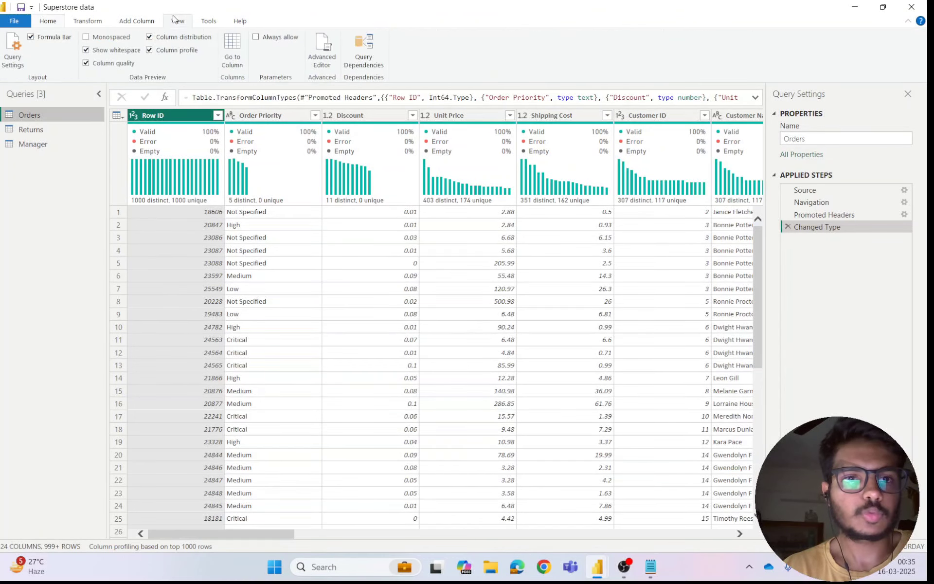
{"action": "left_click", "coordinate": [86, 63]}
{"action": "left_click", "coordinate": [149, 50]}
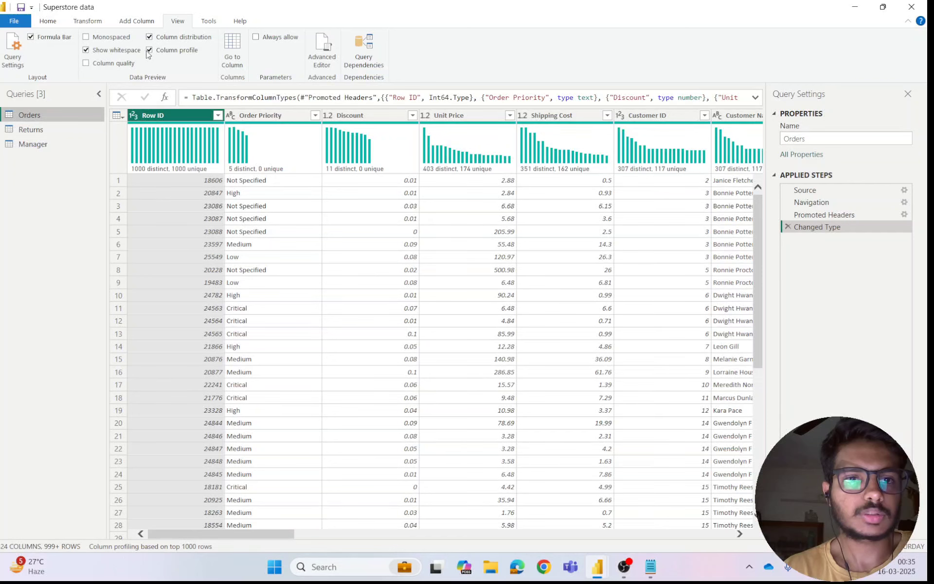
{"action": "left_click", "coordinate": [150, 38]}
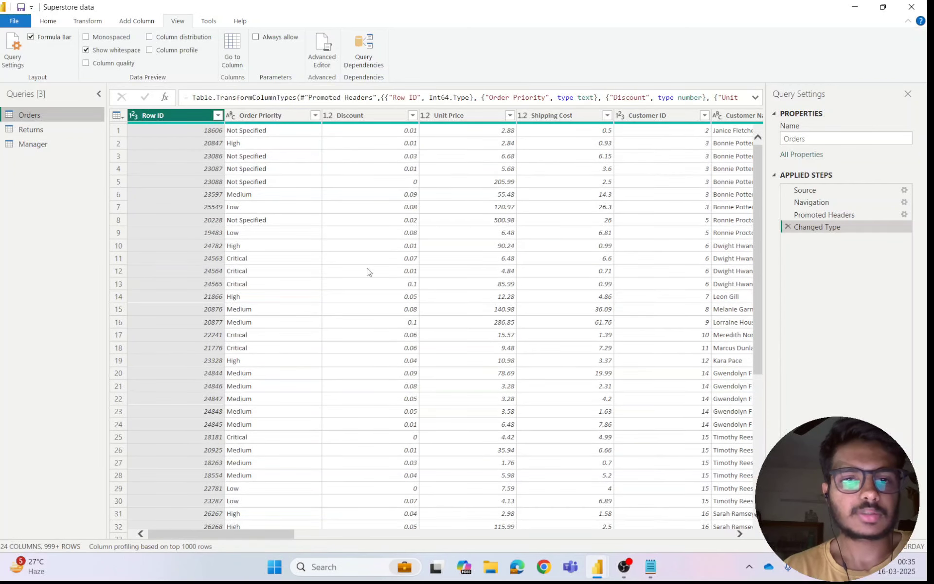
- Look through the Orders query's columns from Row ID across to Order ID
{"action": "double_click", "coordinate": [69, 115]}
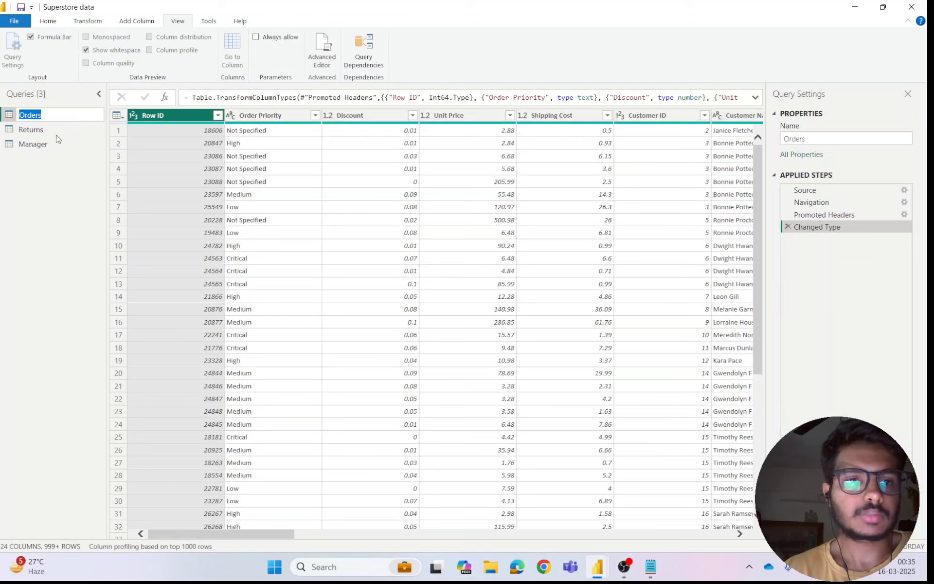
{"action": "key", "text": "Return"}
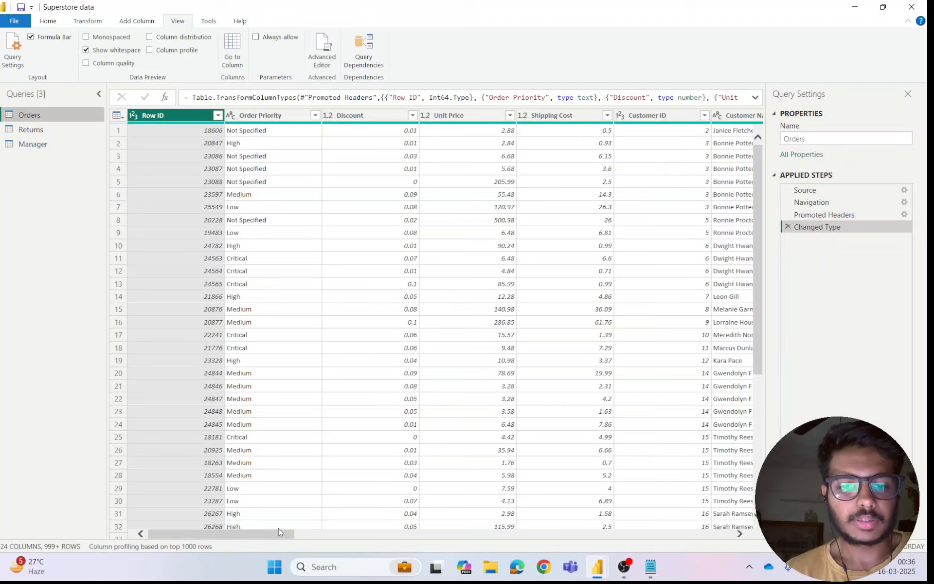
{"action": "left_click_drag", "start_coordinate": [279, 533], "coordinate": [728, 539]}
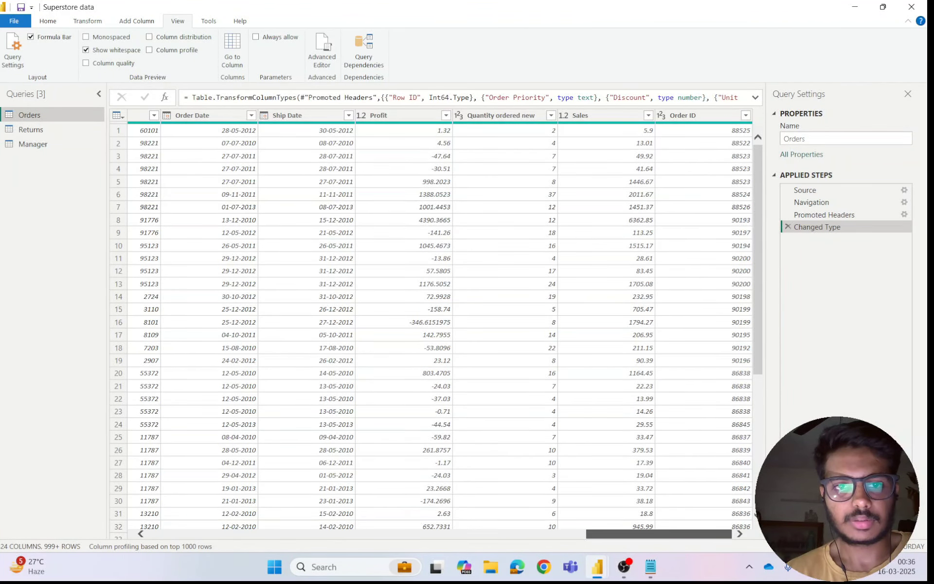
{"action": "left_click_drag", "start_coordinate": [720, 535], "coordinate": [245, 523]}
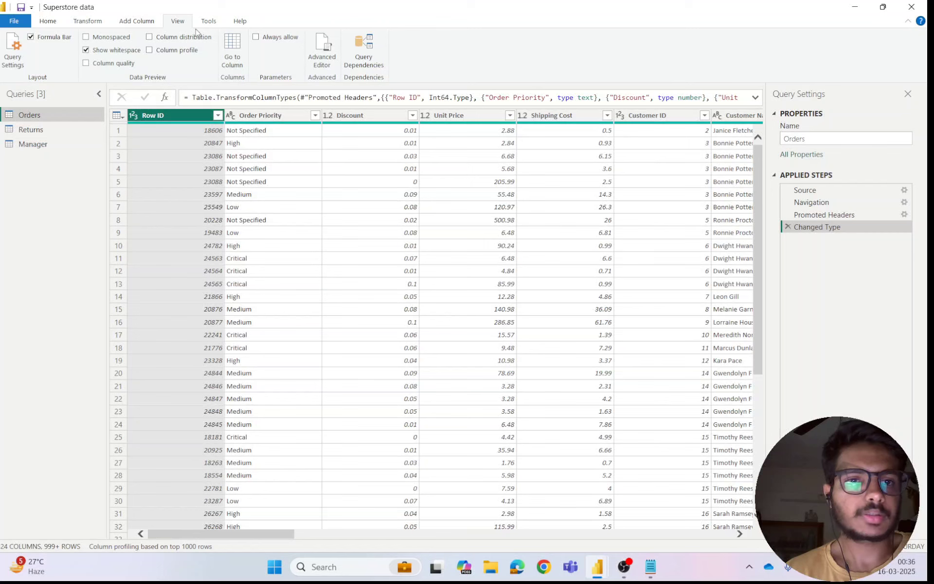
{"action": "left_click", "coordinate": [88, 21]}
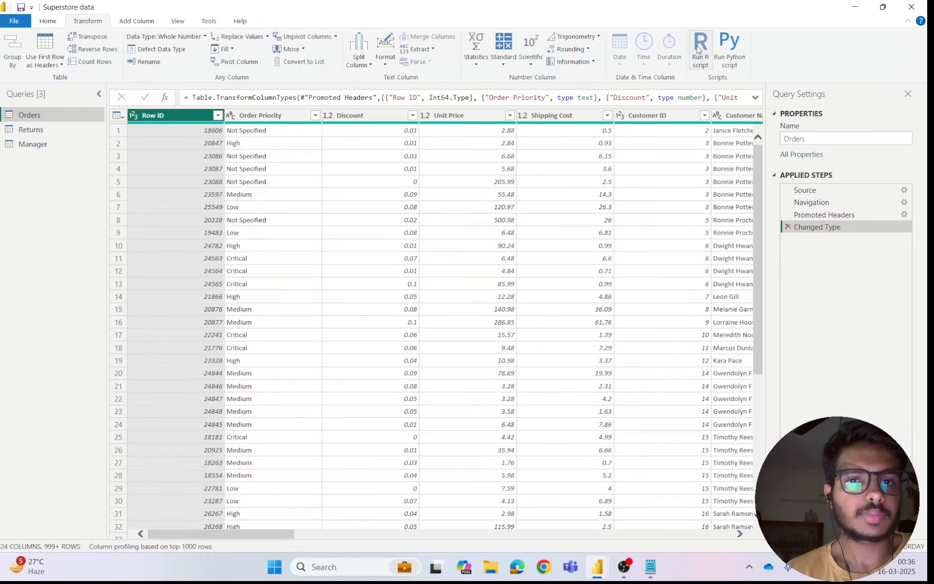
{"action": "left_click", "coordinate": [137, 21]}
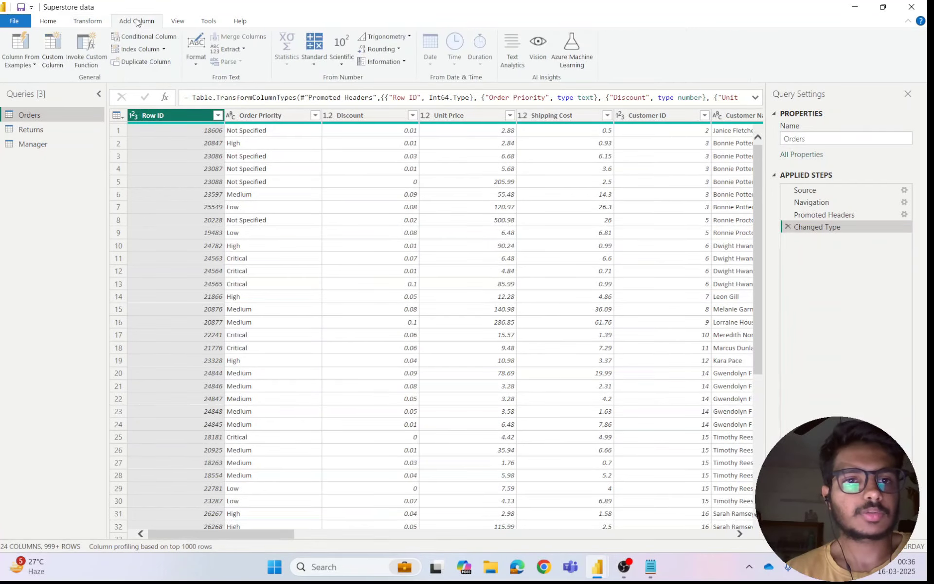
{"action": "left_click", "coordinate": [88, 22]}
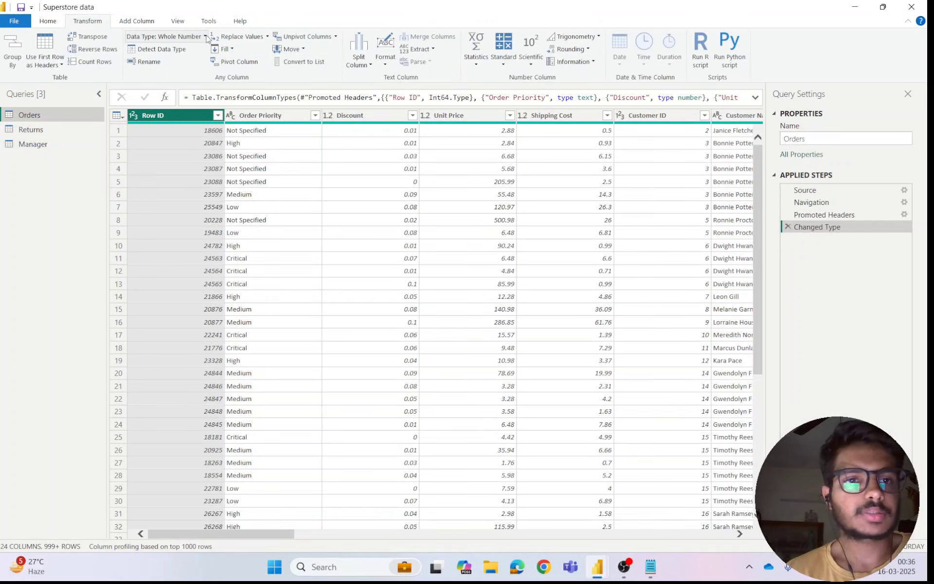
{"action": "left_click", "coordinate": [47, 21]}
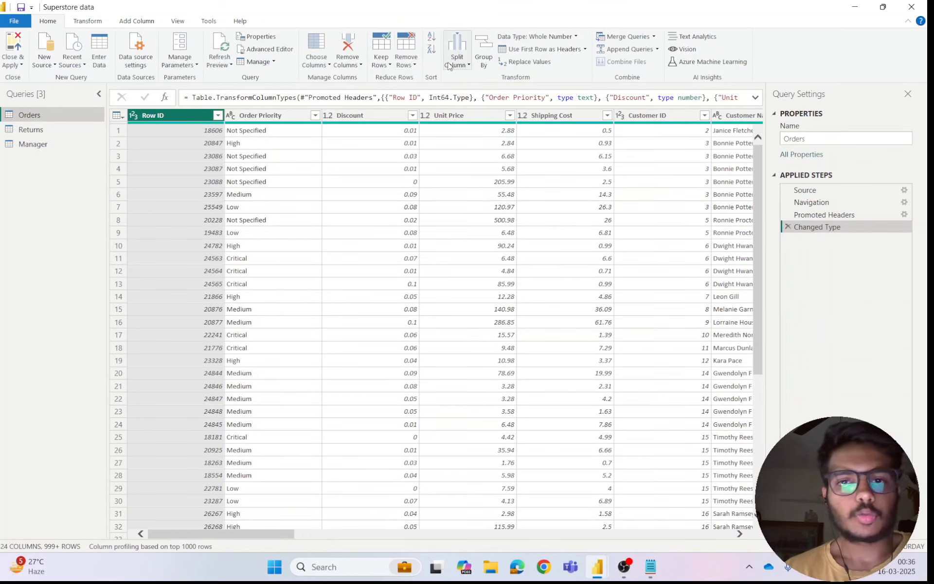
{"action": "left_click", "coordinate": [361, 67]}
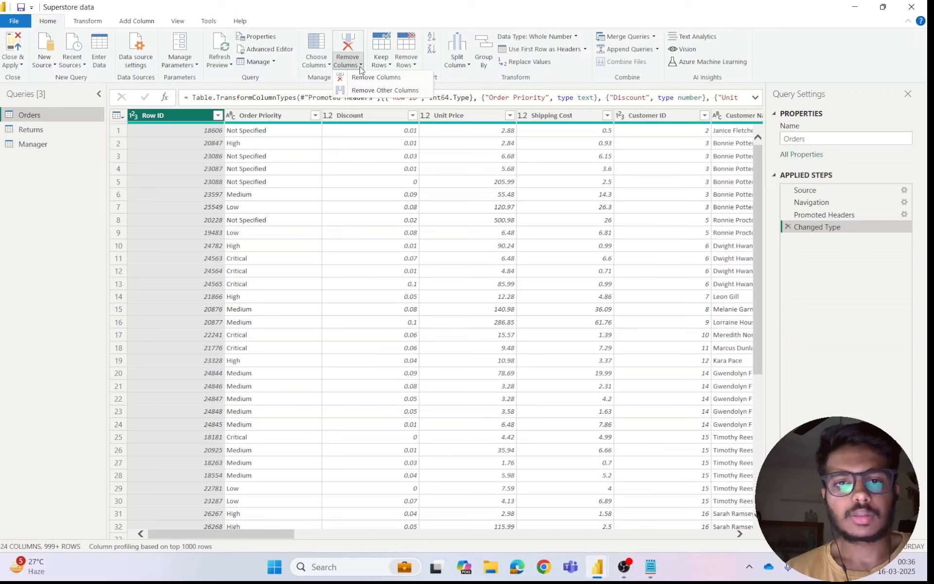
{"action": "left_click", "coordinate": [325, 70]}
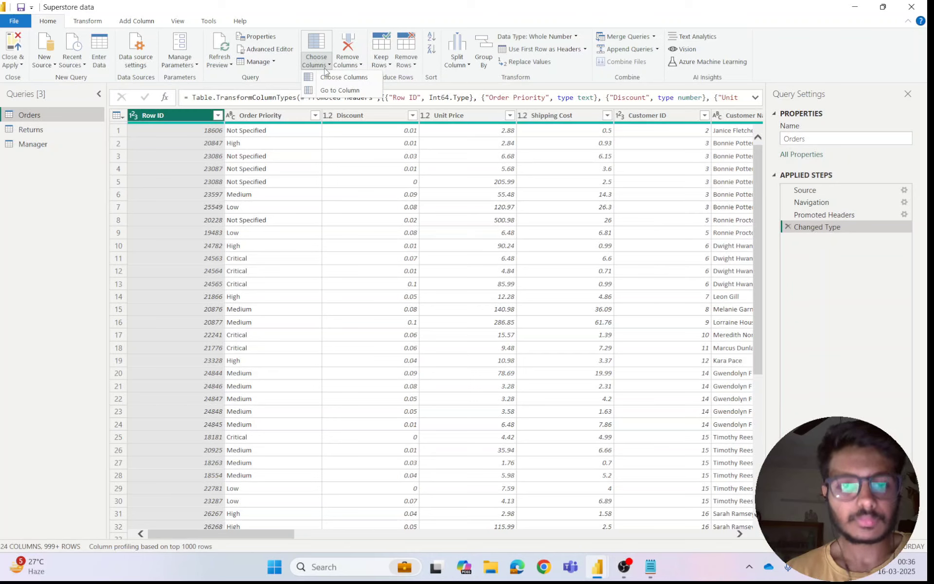
{"action": "left_click", "coordinate": [336, 78]}
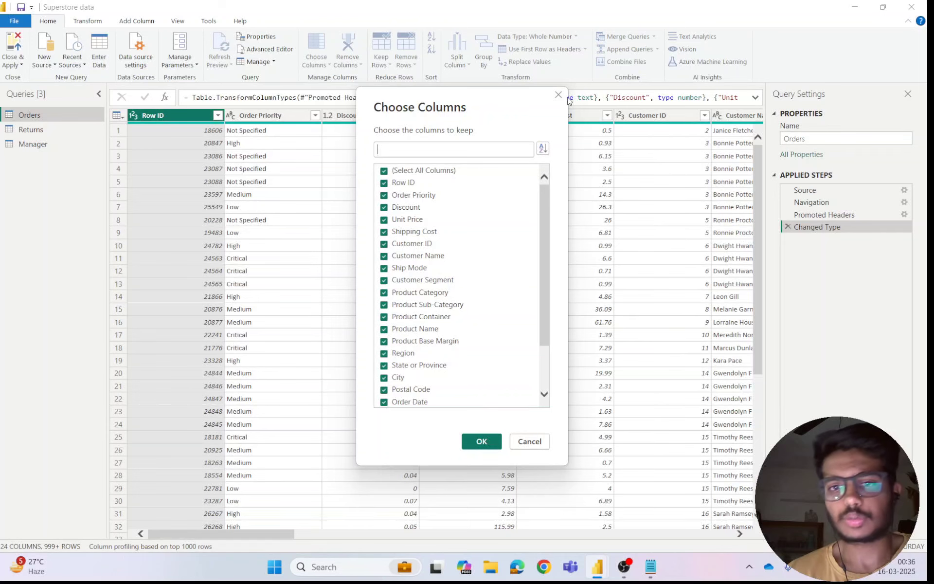
{"action": "left_click", "coordinate": [559, 96]}
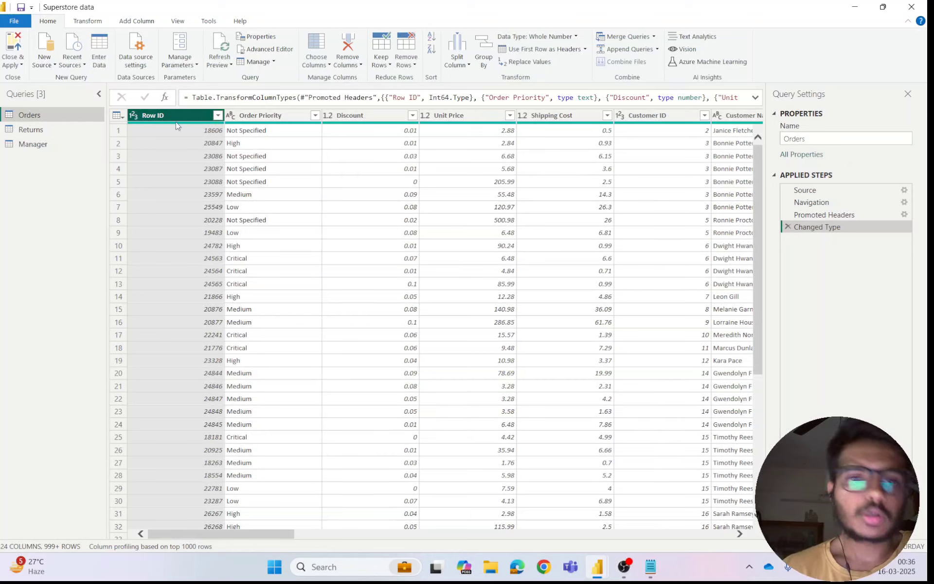
- Try removing the Row ID column and the Discount column one at a time, deleting the resulting applied step each time
{"action": "left_click", "coordinate": [346, 43]}
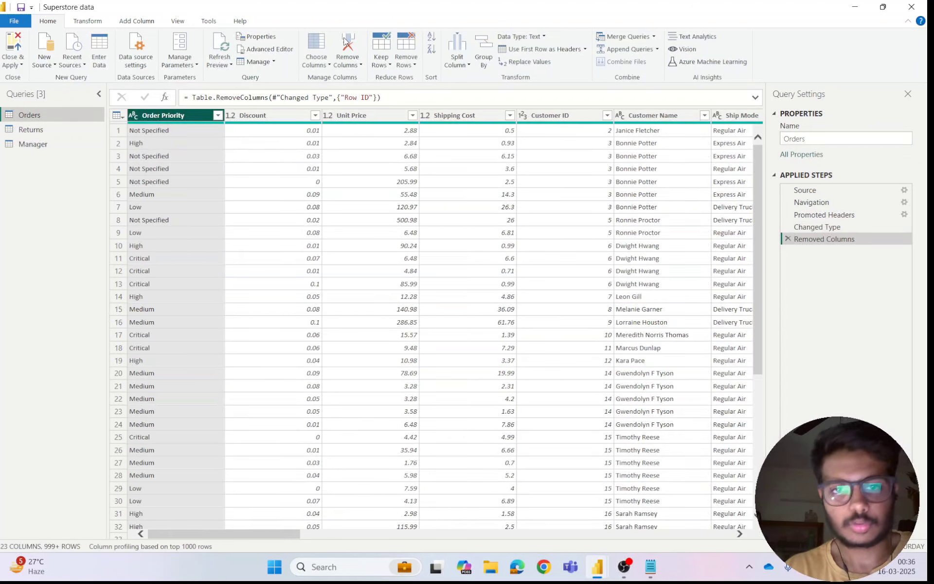
{"action": "left_click", "coordinate": [787, 239]}
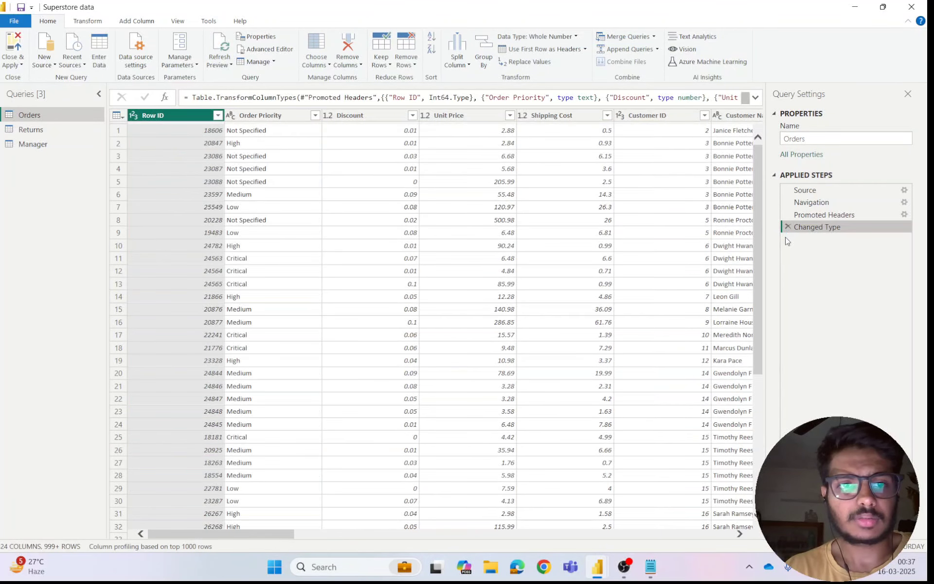
{"action": "left_click", "coordinate": [391, 117]}
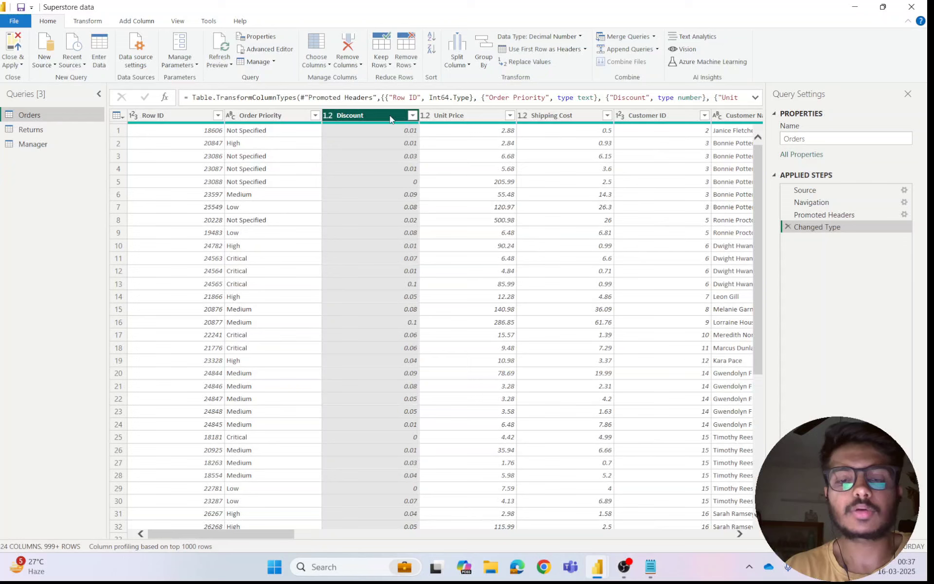
{"action": "left_click", "coordinate": [354, 51]}
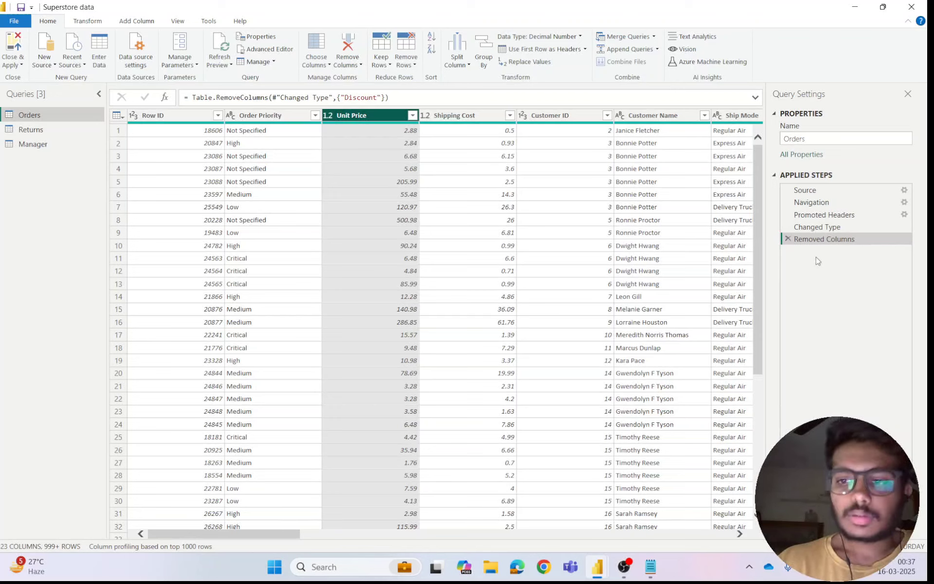
{"action": "left_click", "coordinate": [788, 238]}
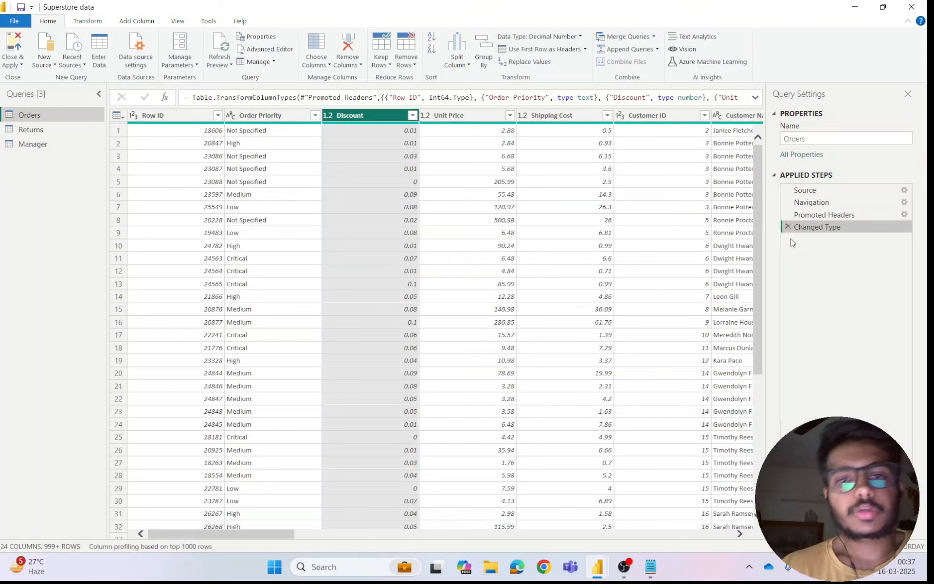
- Choose the columns to keep in the Orders query, excluding Row ID, Shipping Cost, Product Base Margin and Quantity ordered new
{"action": "left_click", "coordinate": [320, 69]}
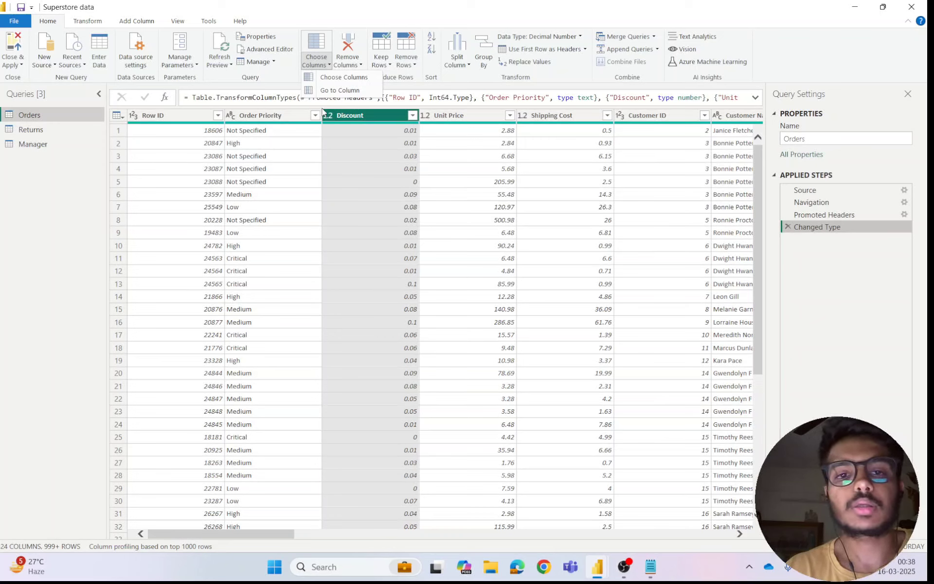
{"action": "left_click", "coordinate": [356, 78]}
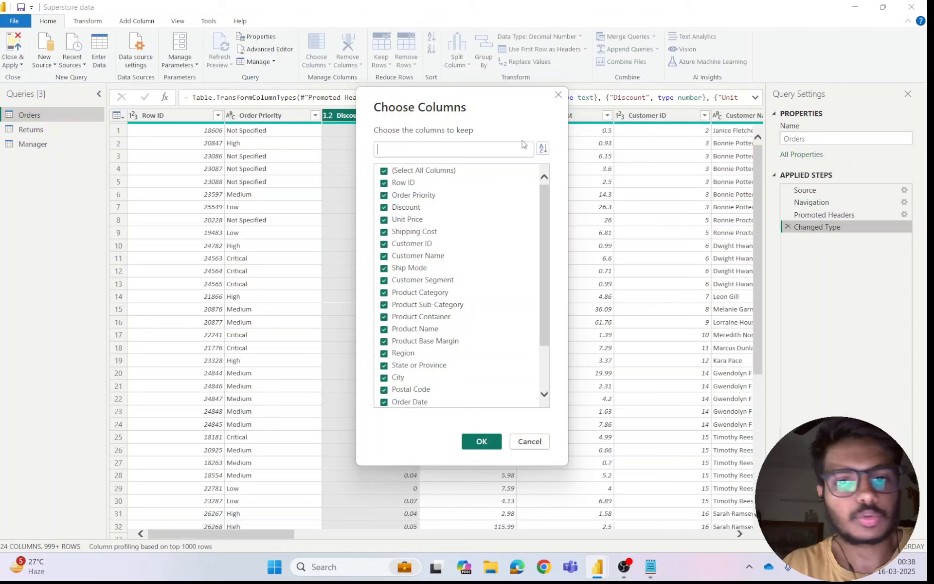
{"action": "scroll", "coordinate": [513, 233], "scroll_direction": "down", "scroll_amount": 2}
{"action": "scroll", "coordinate": [467, 219], "scroll_direction": "up", "scroll_amount": 2}
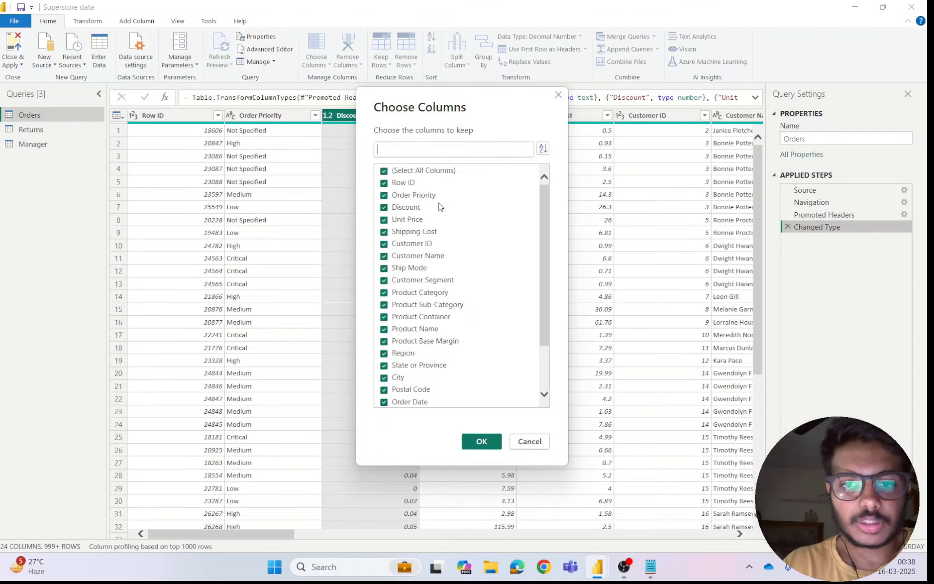
{"action": "left_click", "coordinate": [384, 184]}
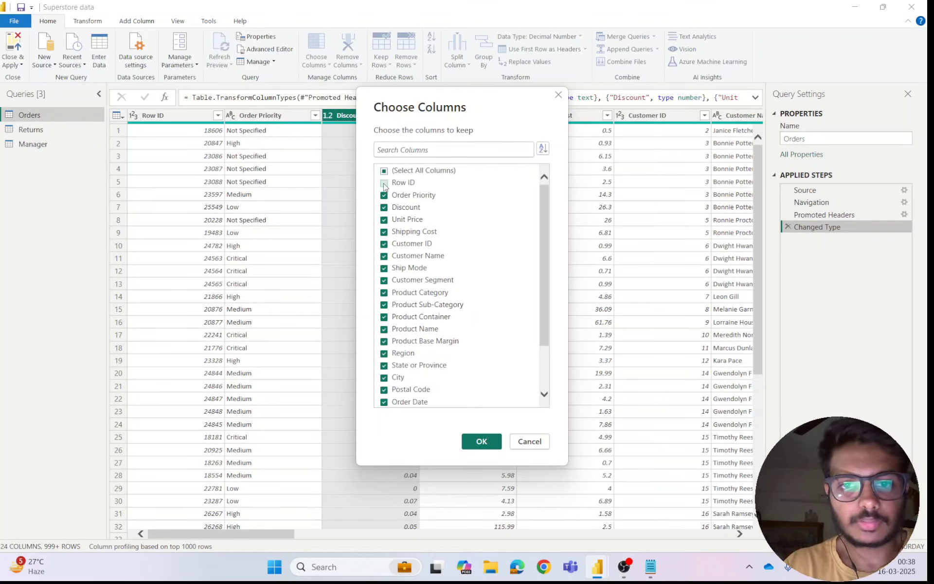
{"action": "scroll", "coordinate": [472, 199], "scroll_direction": "down", "scroll_amount": 2}
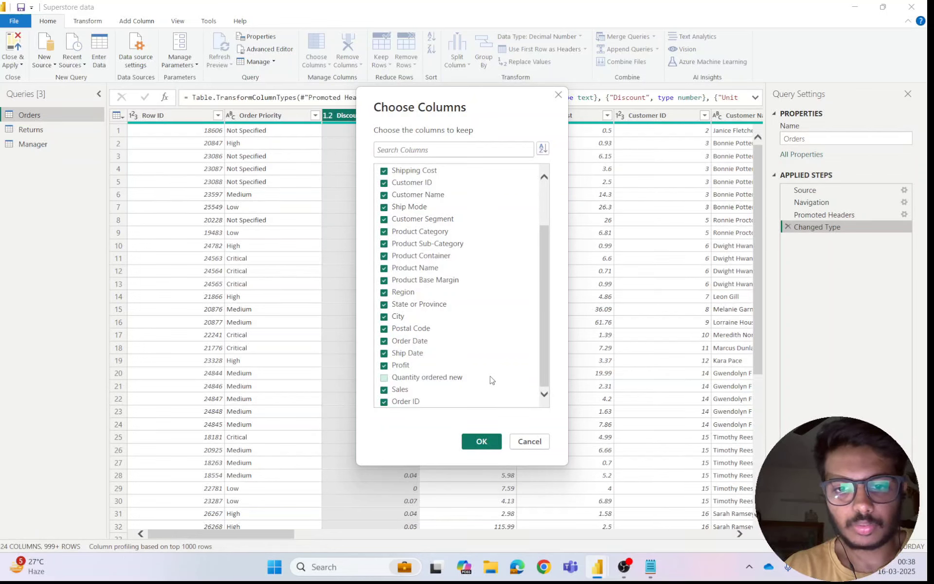
{"action": "scroll", "coordinate": [491, 379], "scroll_direction": "up", "scroll_amount": 1}
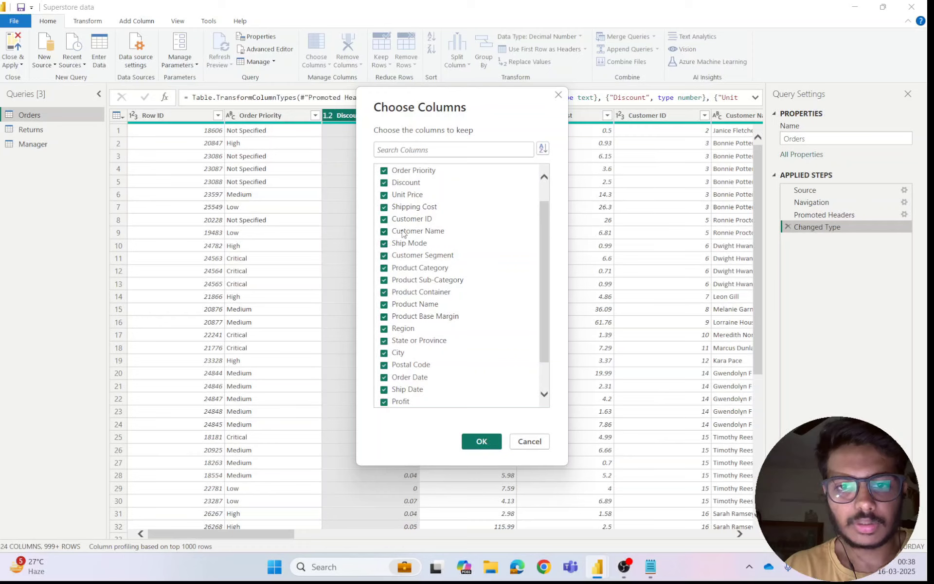
{"action": "left_click", "coordinate": [385, 208]}
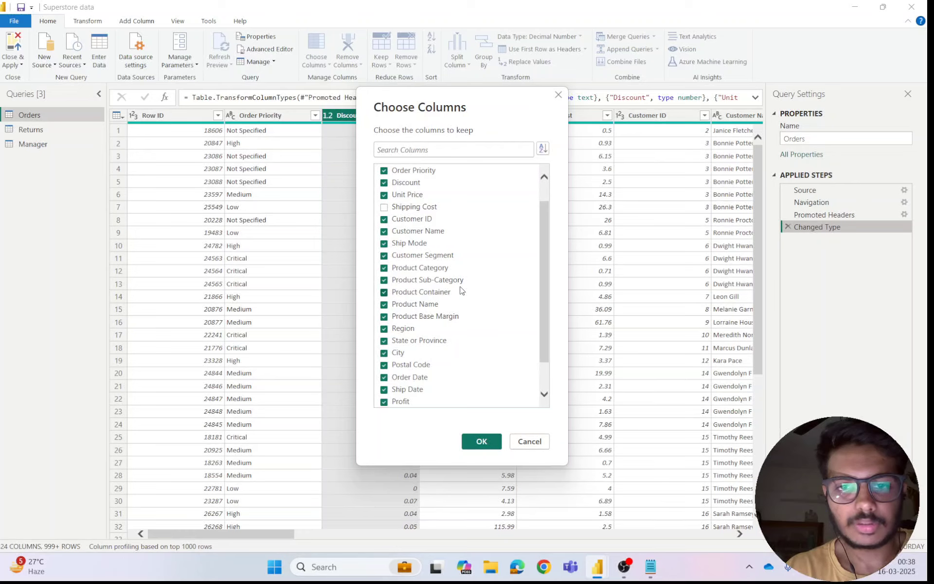
{"action": "scroll", "coordinate": [411, 254], "scroll_direction": "down", "scroll_amount": 1}
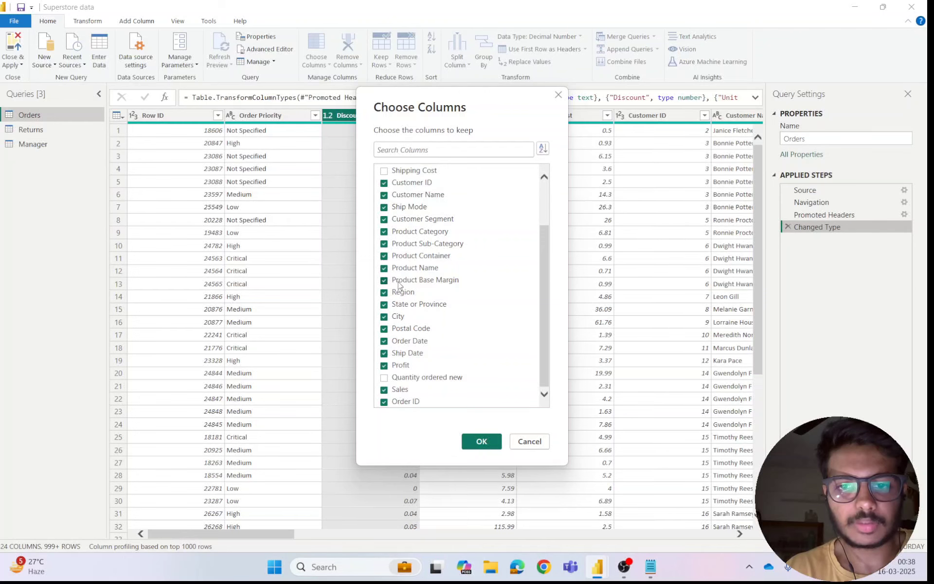
{"action": "scroll", "coordinate": [430, 258], "scroll_direction": "up", "scroll_amount": 2}
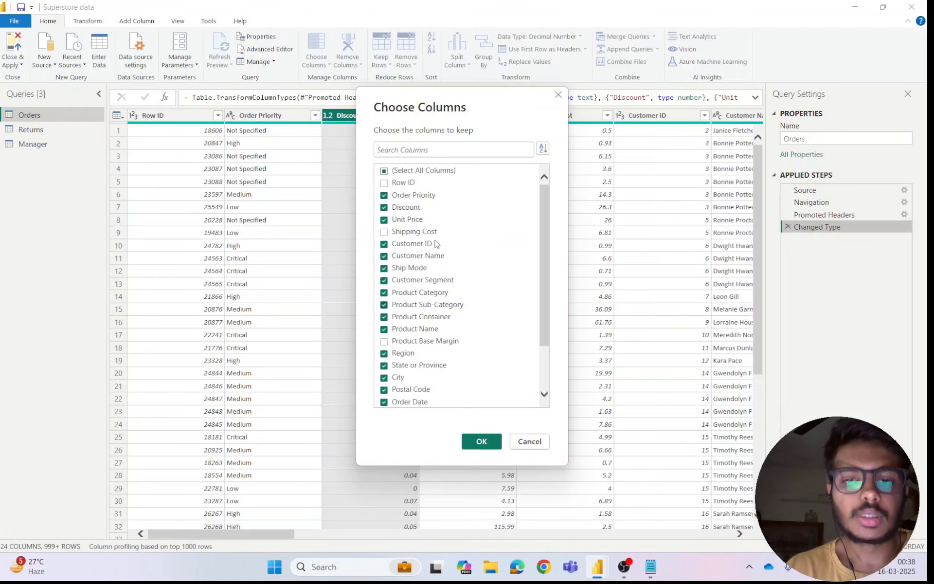
{"action": "scroll", "coordinate": [433, 251], "scroll_direction": "down", "scroll_amount": 2}
{"action": "left_click", "coordinate": [489, 445]}
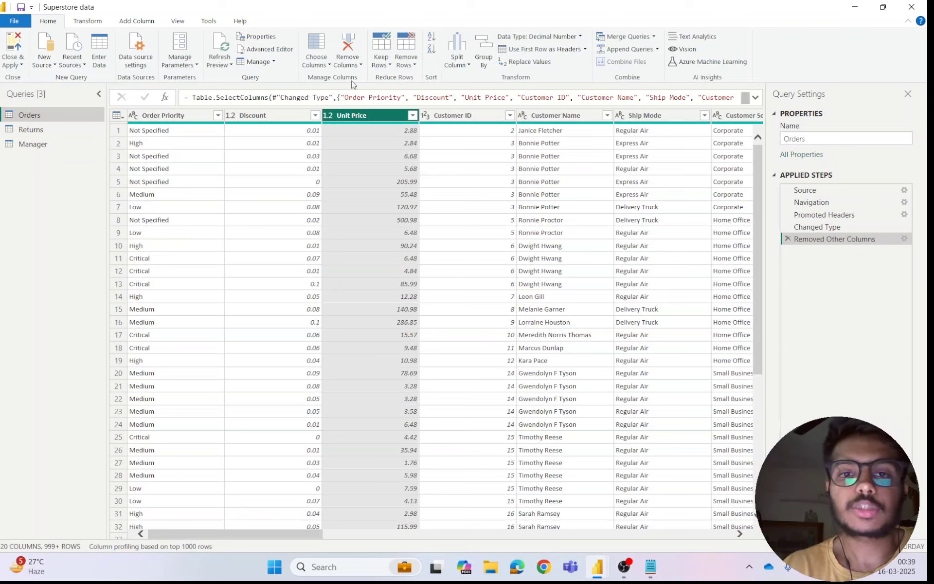
{"action": "left_click", "coordinate": [319, 65]}
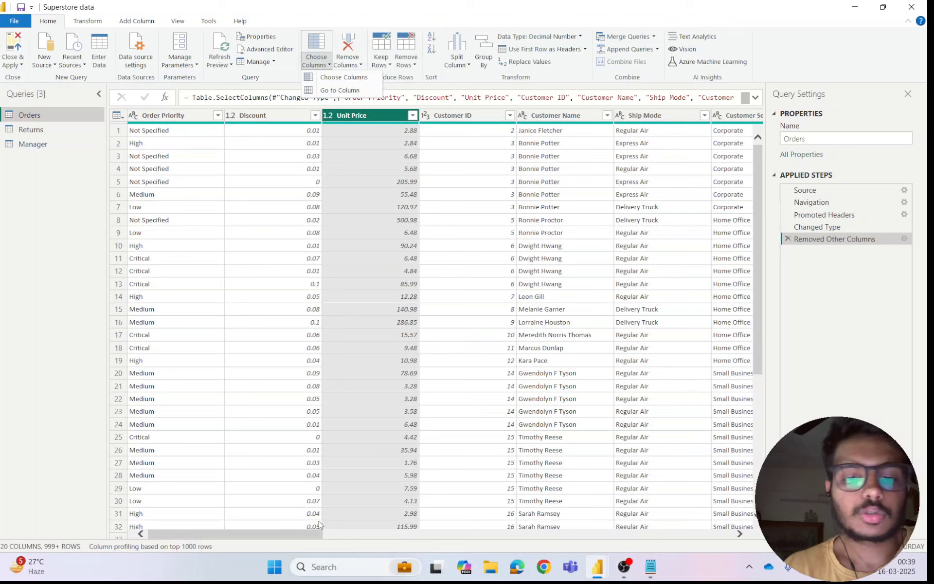
{"action": "left_click", "coordinate": [301, 537]}
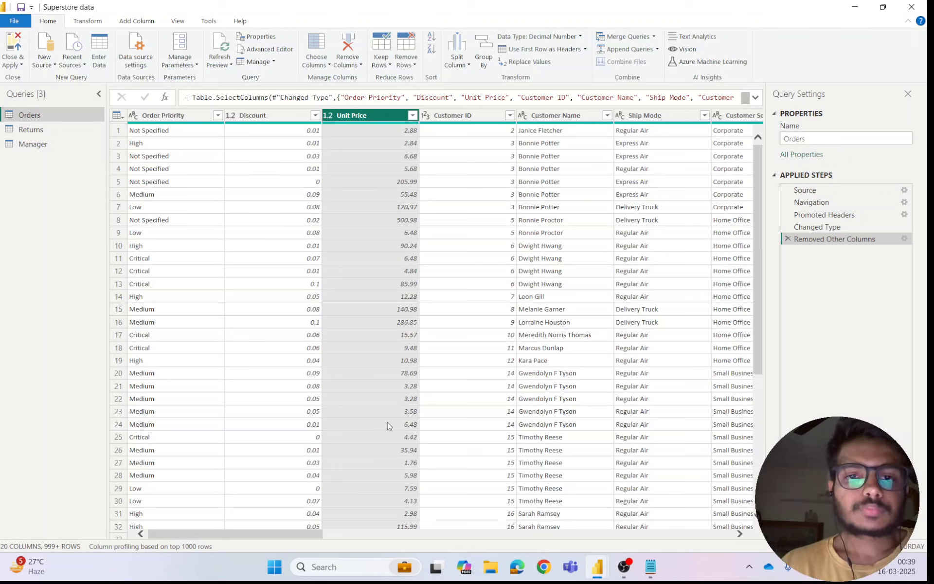
{"action": "left_click_drag", "start_coordinate": [250, 529], "coordinate": [229, 550]}
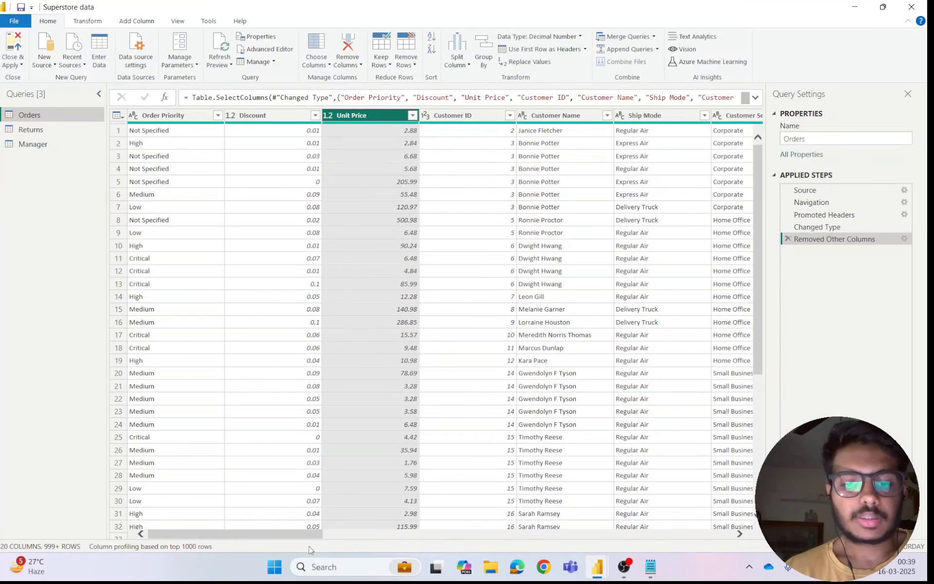
- Rename the Orders query's State or Province column to State
{"action": "left_click_drag", "start_coordinate": [307, 540], "coordinate": [640, 541]}
{"action": "double_click", "coordinate": [305, 113]}
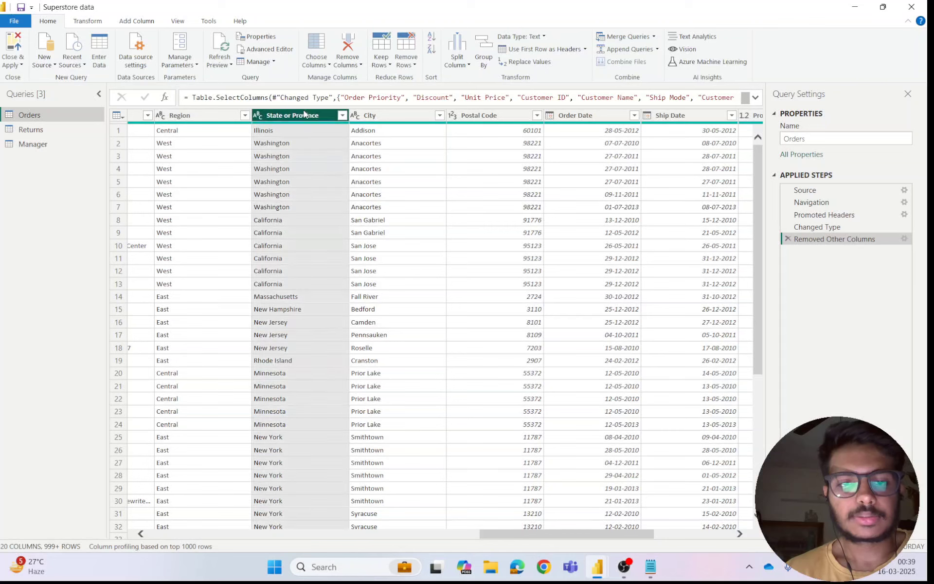
{"action": "left_click", "coordinate": [330, 116]}
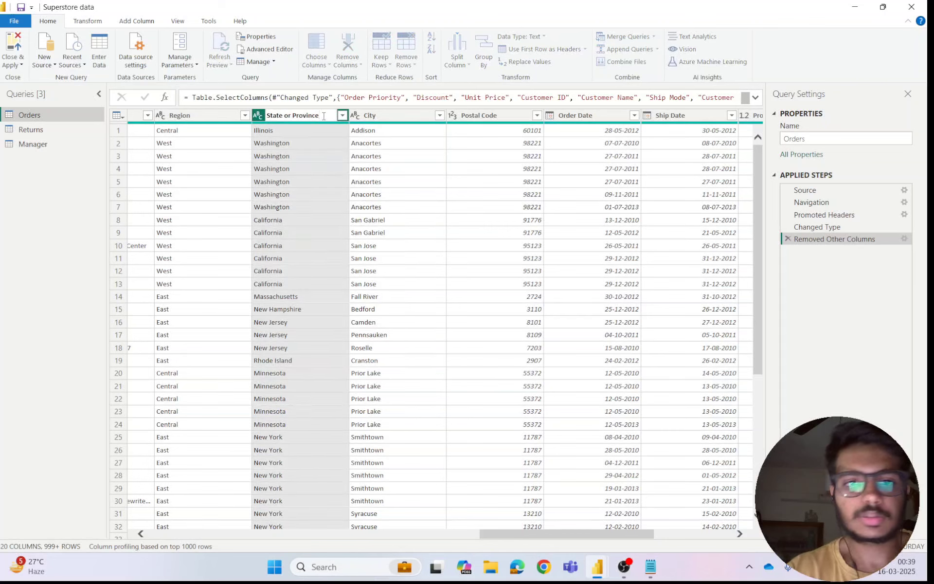
{"action": "key", "text": "BackSpace"}
{"action": "key", "text": "BackSpace"}
{"action": "key", "text": "BackSpace"}
{"action": "key", "text": "BackSpace"}
{"action": "key", "text": "BackSpace"}
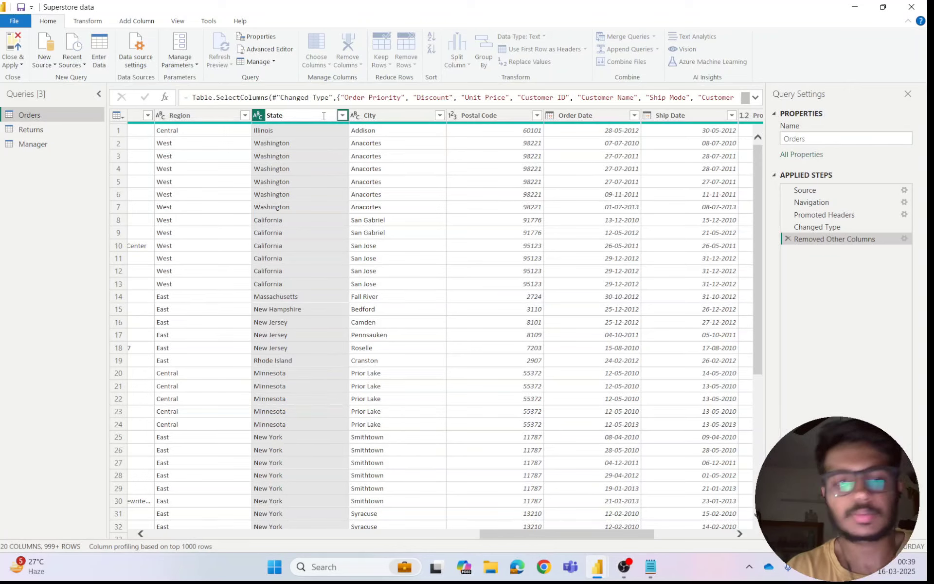
{"action": "key", "text": "Return"}
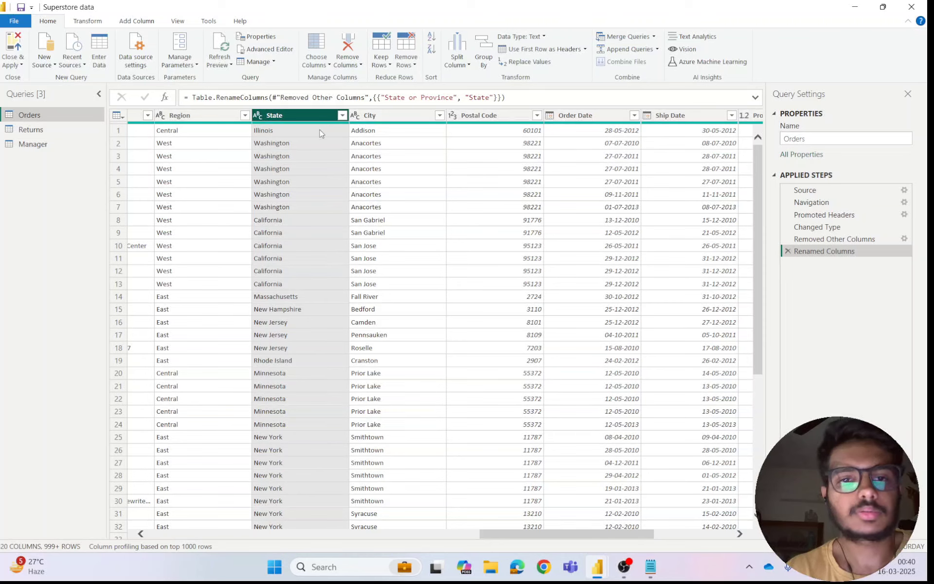
- Load the complete list of filter values for the State column and apply the filter with every state included
{"action": "left_click", "coordinate": [342, 115]}
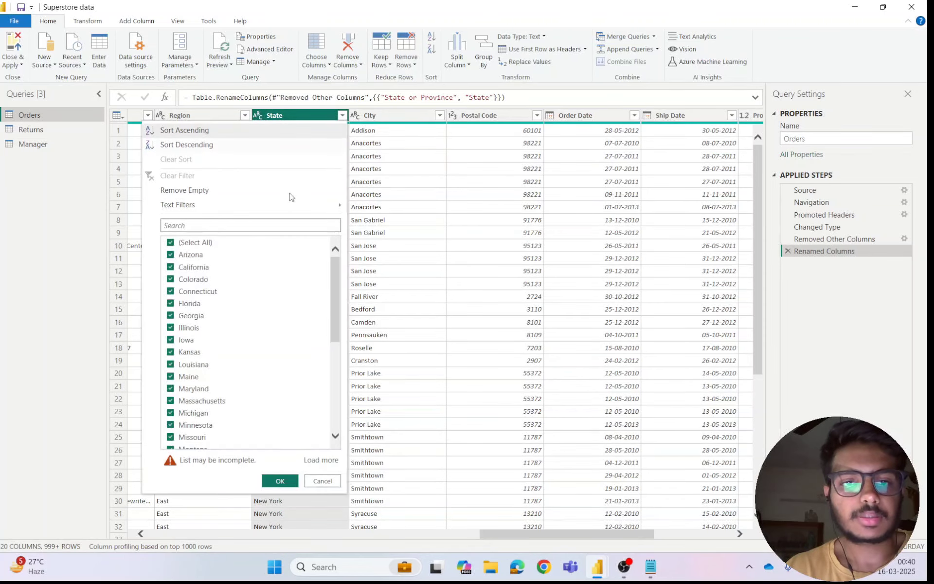
{"action": "left_click", "coordinate": [321, 459]}
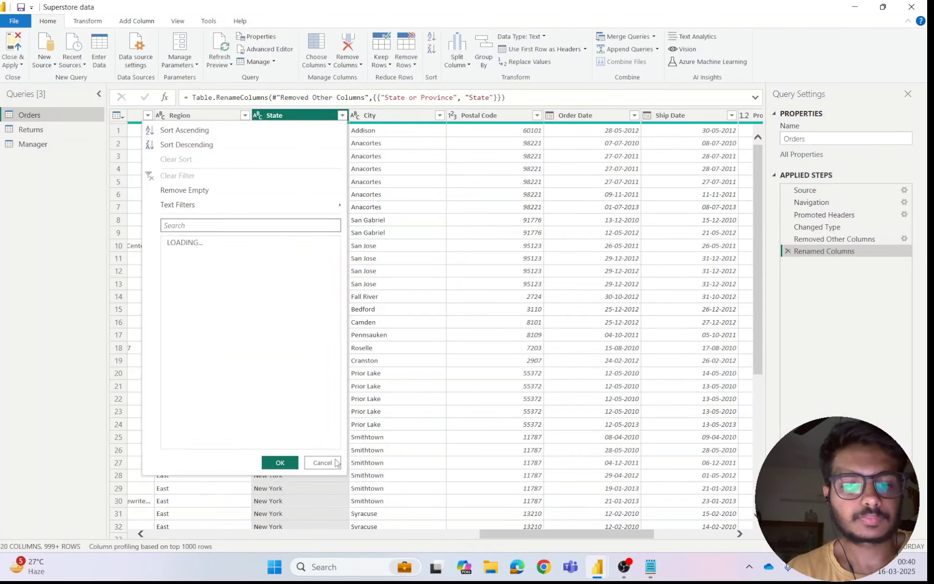
{"action": "left_click", "coordinate": [280, 462]}
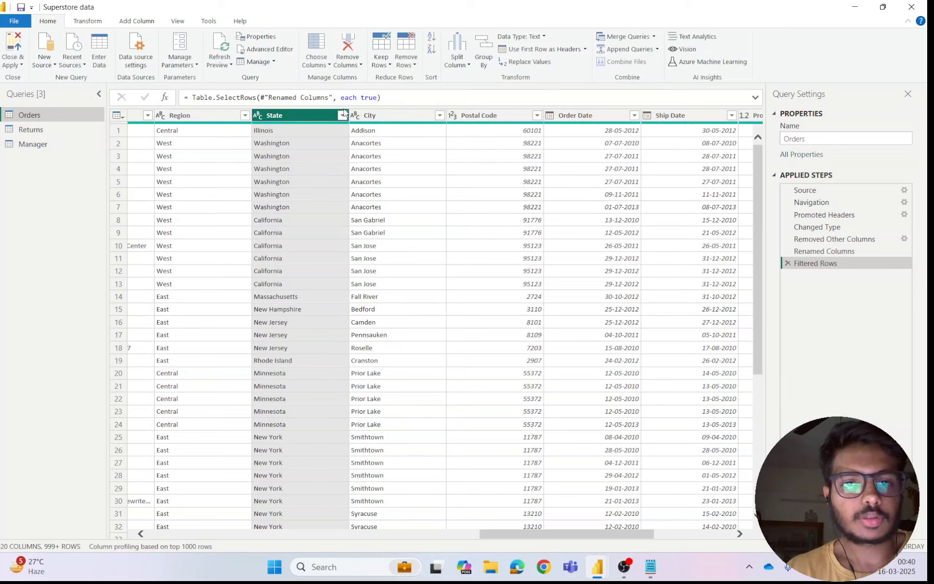
{"action": "left_click", "coordinate": [342, 116]}
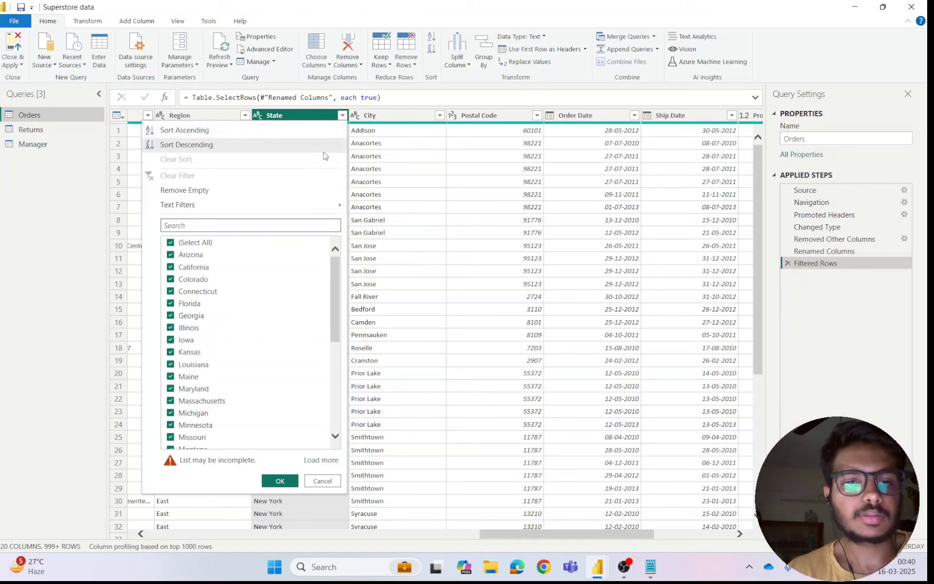
{"action": "left_click", "coordinate": [323, 121]}
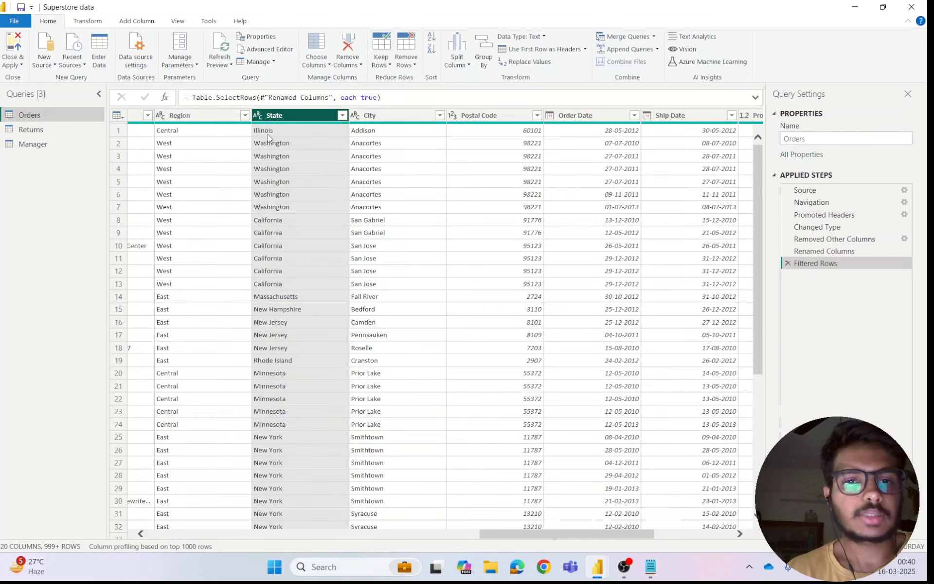
- Sort the Orders rows by State in ascending order and look over the sorted rows
{"action": "left_click", "coordinate": [342, 115]}
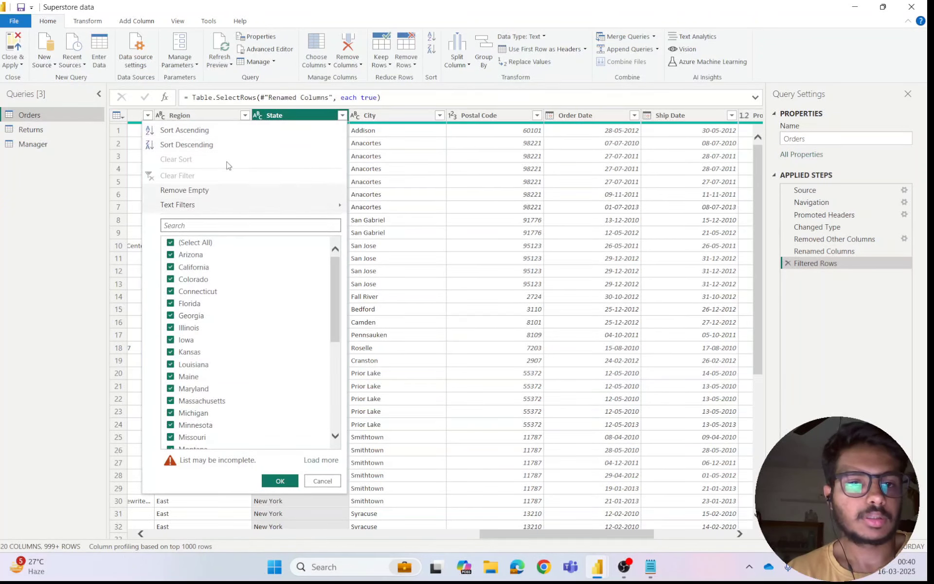
{"action": "left_click", "coordinate": [248, 130]}
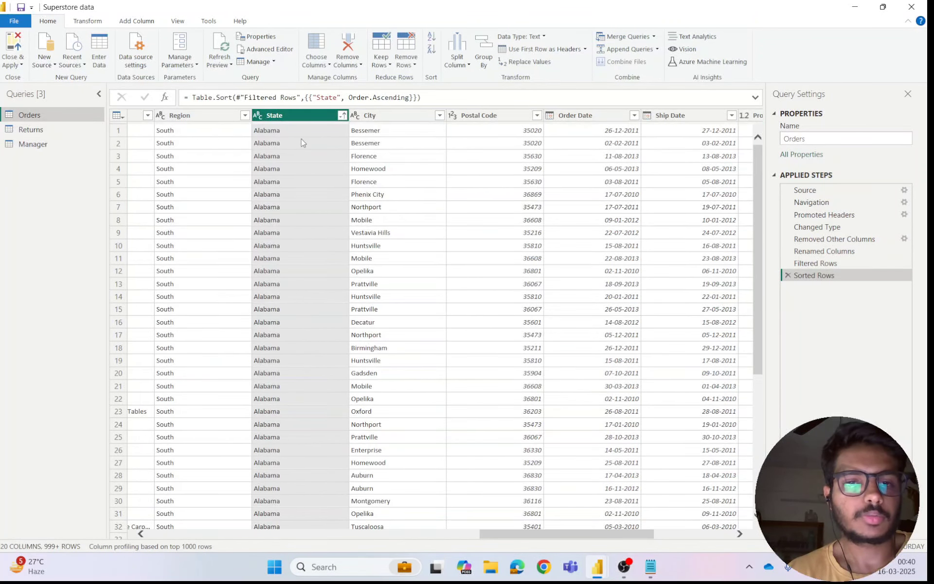
{"action": "scroll", "coordinate": [309, 438], "scroll_direction": "down", "scroll_amount": 5}
{"action": "scroll", "coordinate": [312, 396], "scroll_direction": "up", "scroll_amount": 5}
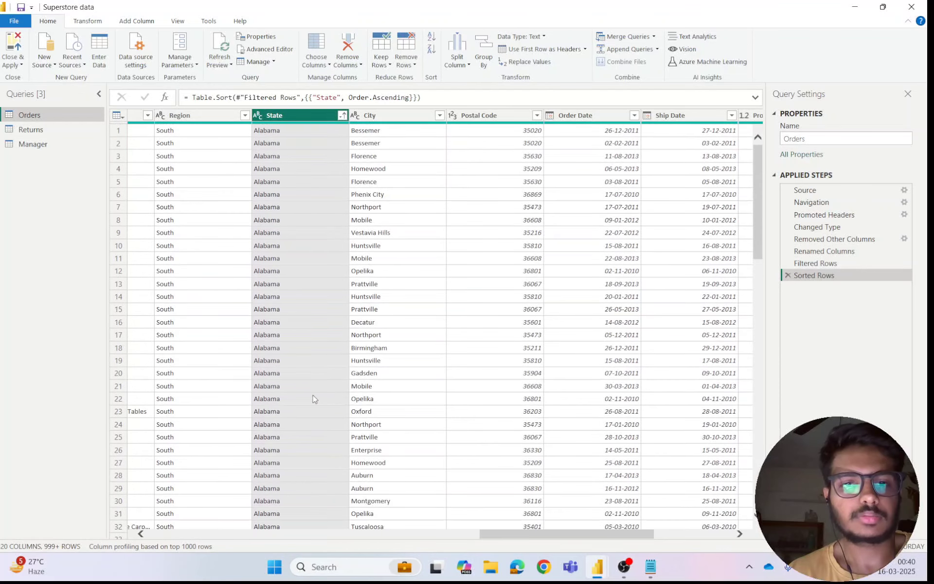
- Filter the State column to keep only Alabama, loading the full value list first, and review the filtered rows and columns
{"action": "left_click", "coordinate": [342, 116]}
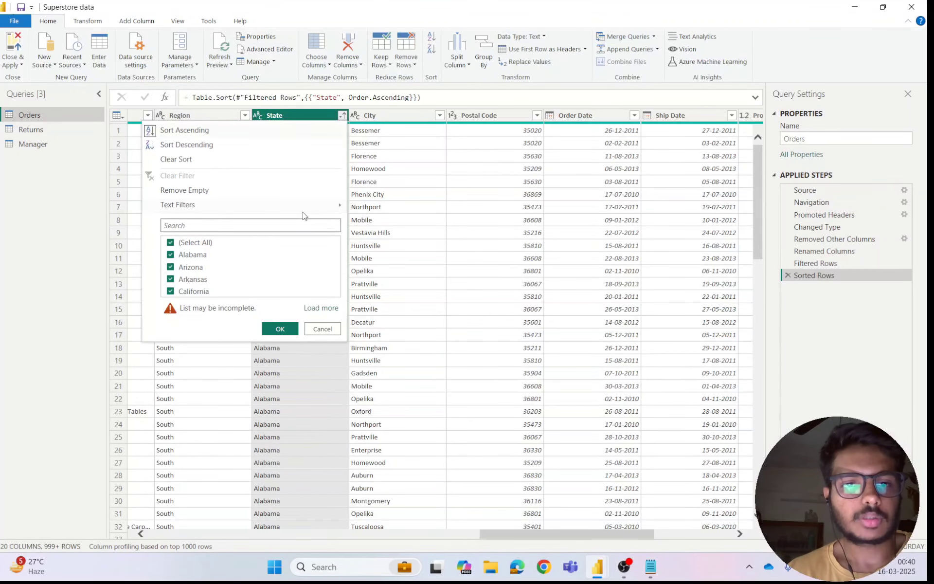
{"action": "left_click", "coordinate": [171, 242]}
{"action": "left_click", "coordinate": [170, 255]}
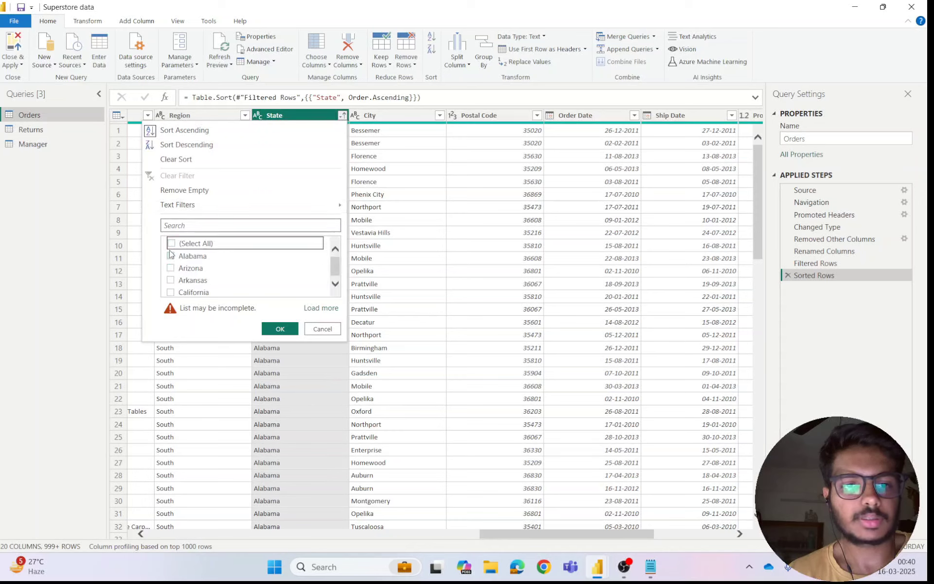
{"action": "left_click", "coordinate": [322, 310]}
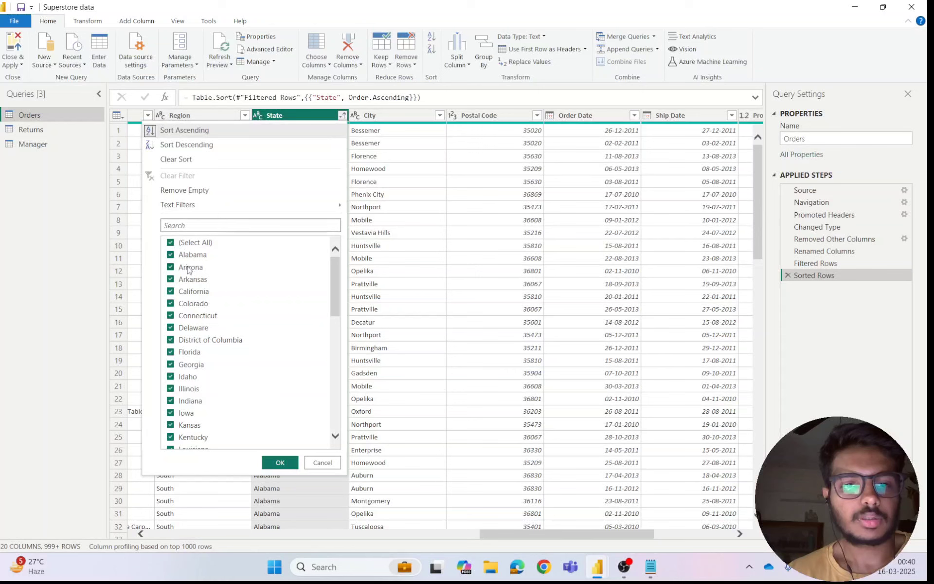
{"action": "left_click", "coordinate": [171, 243]}
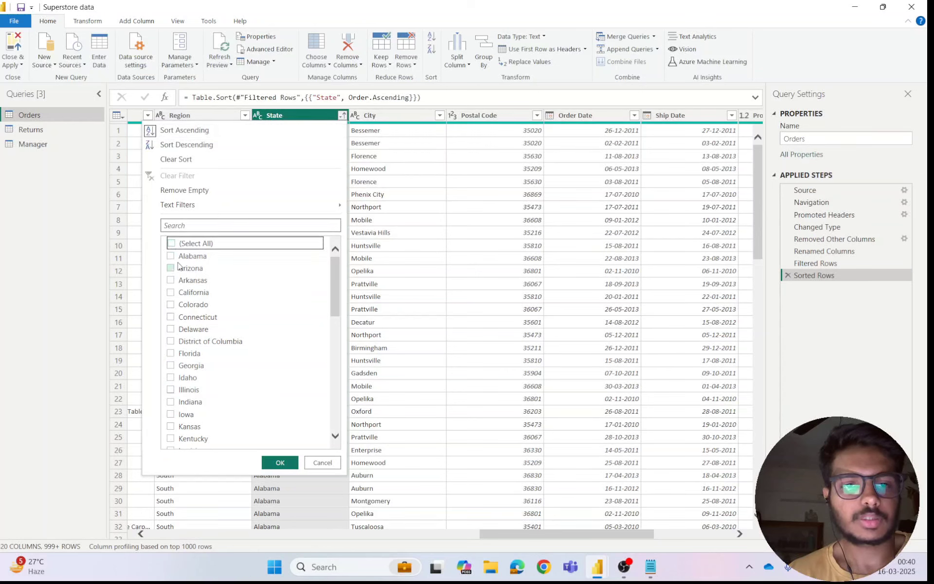
{"action": "left_click", "coordinate": [171, 255]}
{"action": "left_click", "coordinate": [280, 462]}
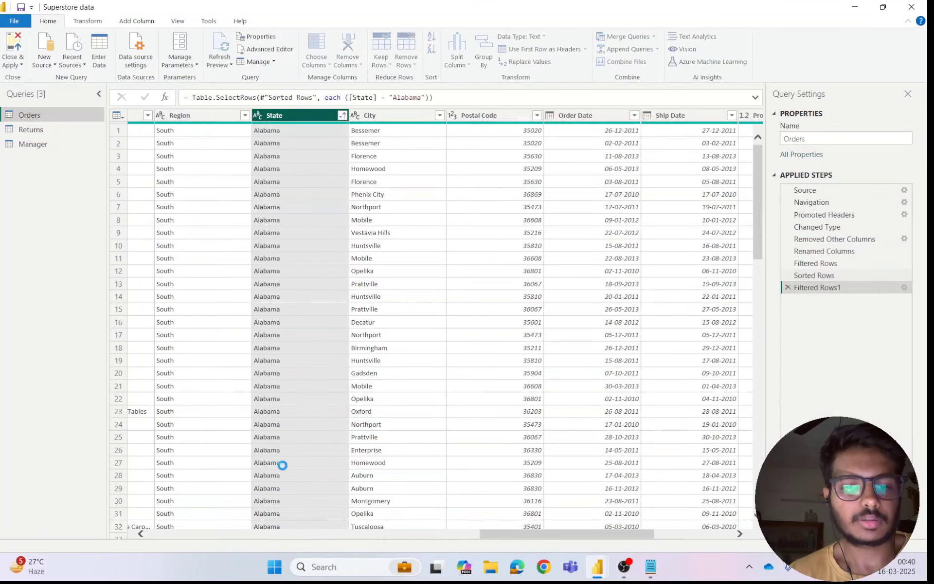
{"action": "scroll", "coordinate": [293, 228], "scroll_direction": "down", "scroll_amount": 20}
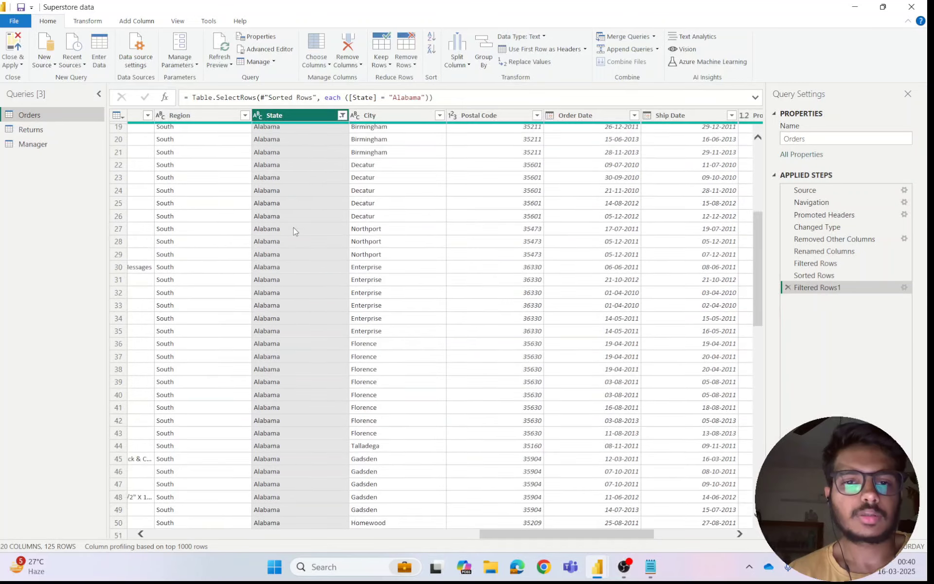
{"action": "scroll", "coordinate": [294, 228], "scroll_direction": "down", "scroll_amount": 4}
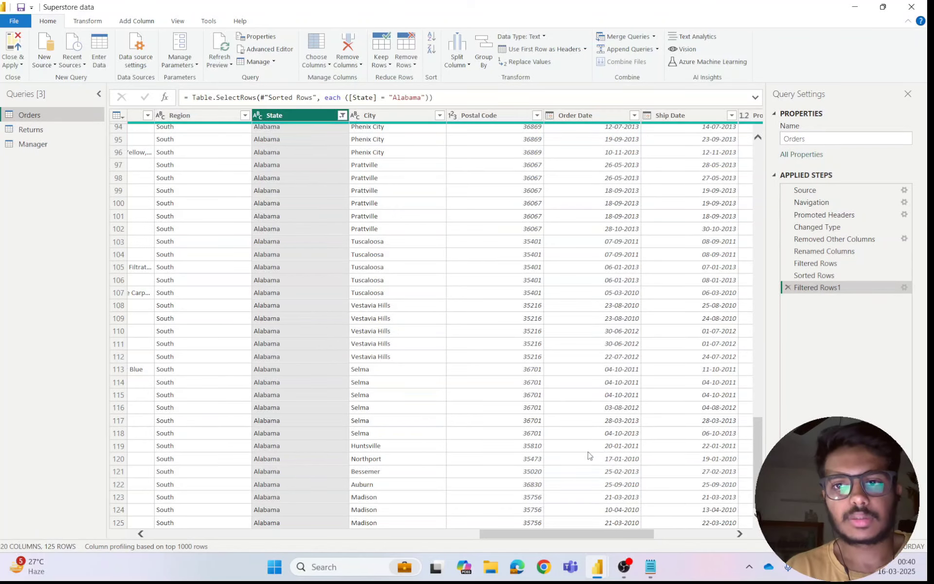
{"action": "left_click_drag", "start_coordinate": [587, 534], "coordinate": [319, 532]}
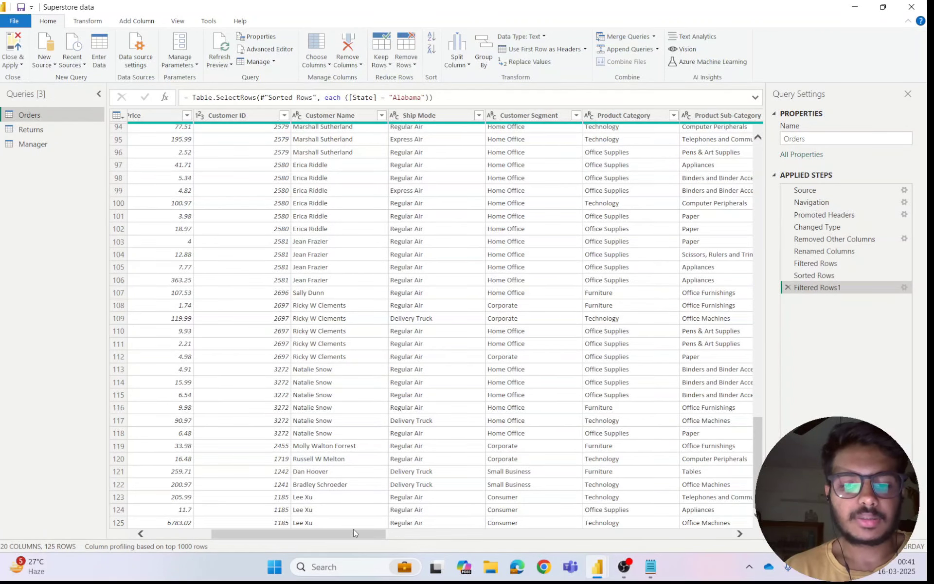
{"action": "left_click_drag", "start_coordinate": [353, 530], "coordinate": [699, 532]}
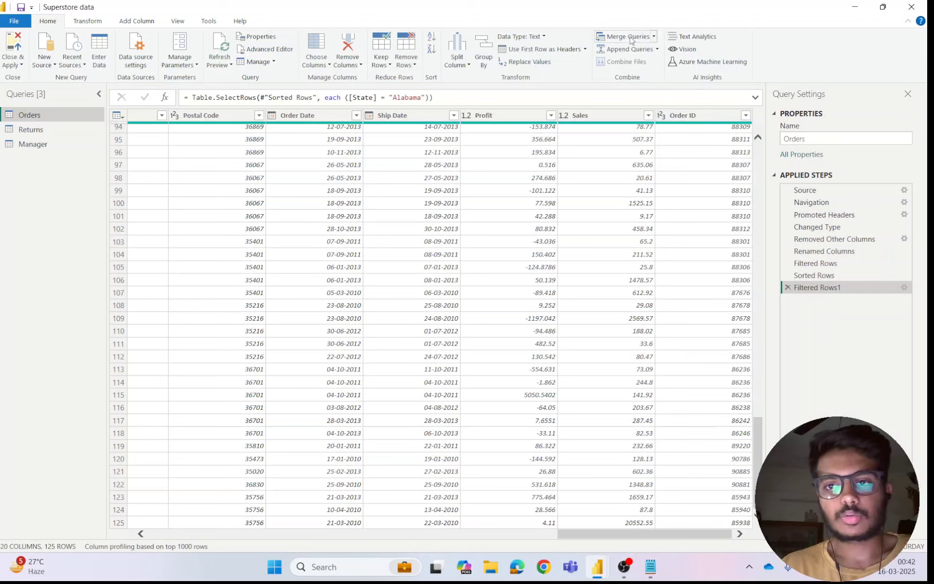
{"action": "left_click", "coordinate": [655, 38]}
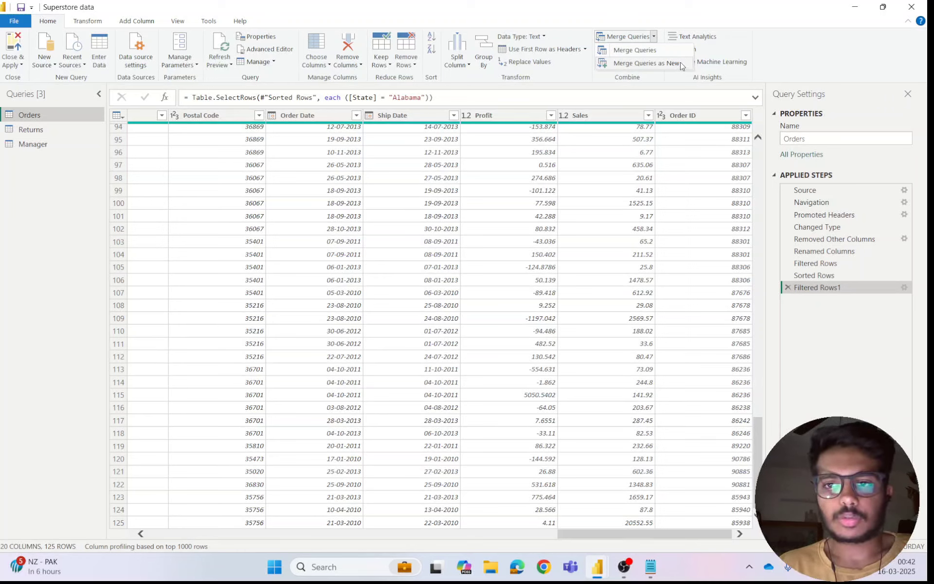
{"action": "left_click", "coordinate": [647, 63]}
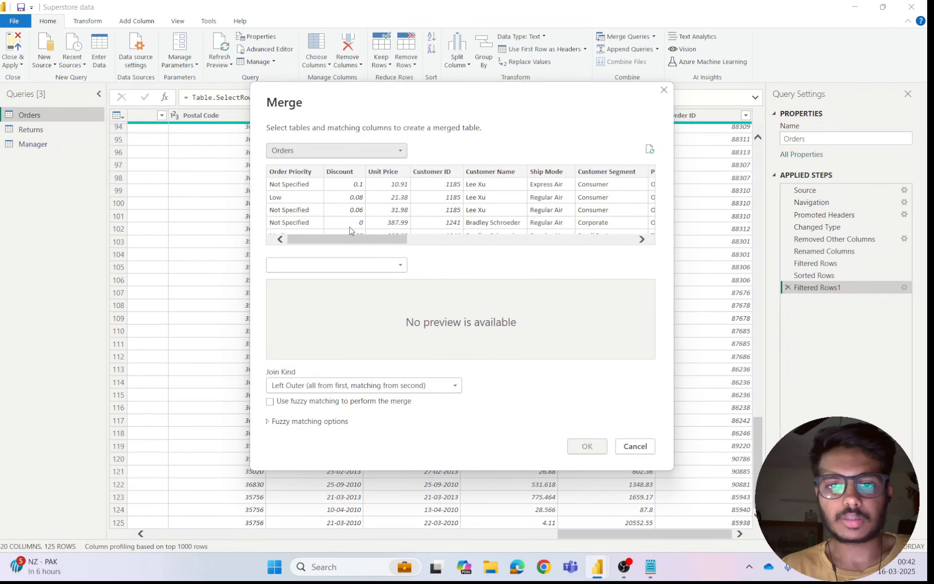
{"action": "left_click_drag", "start_coordinate": [329, 239], "coordinate": [596, 234]}
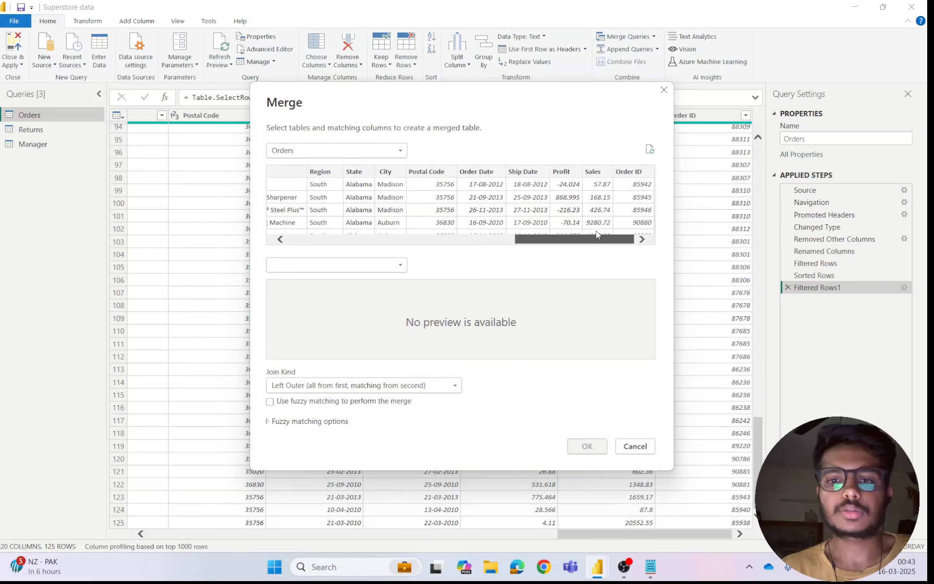
{"action": "left_click_drag", "start_coordinate": [596, 235], "coordinate": [698, 210]}
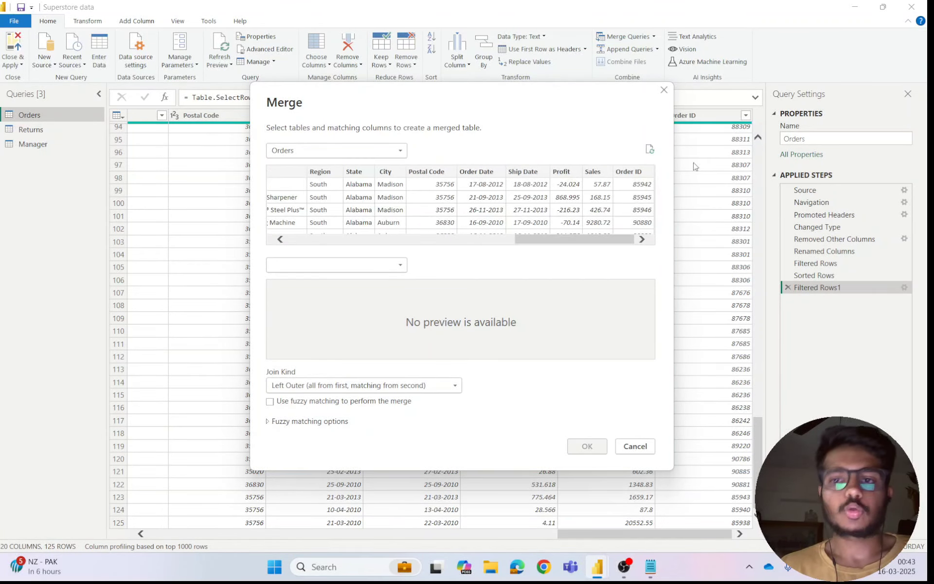
{"action": "left_click", "coordinate": [664, 90]}
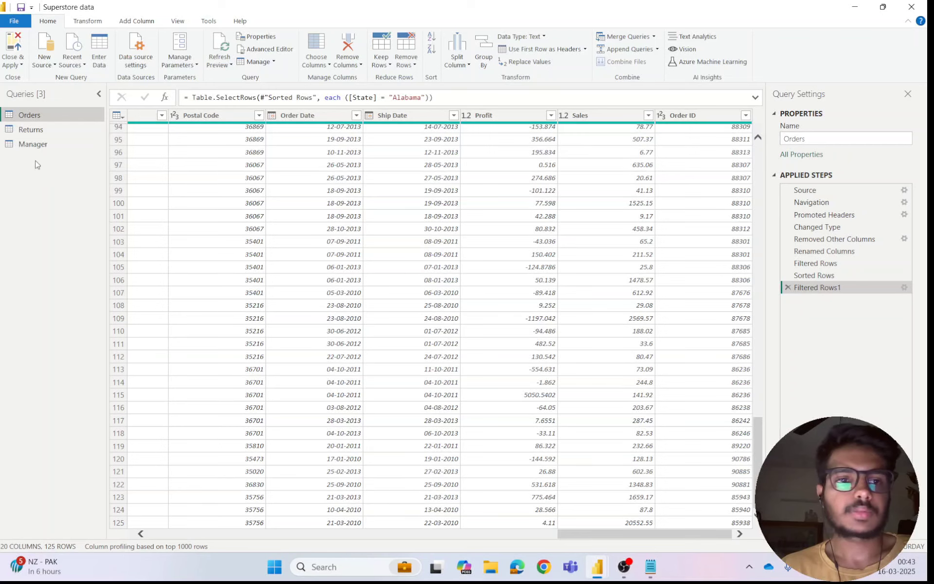
- Refresh the data preview of the Manager query and of the Orders query
{"action": "left_click", "coordinate": [49, 153]}
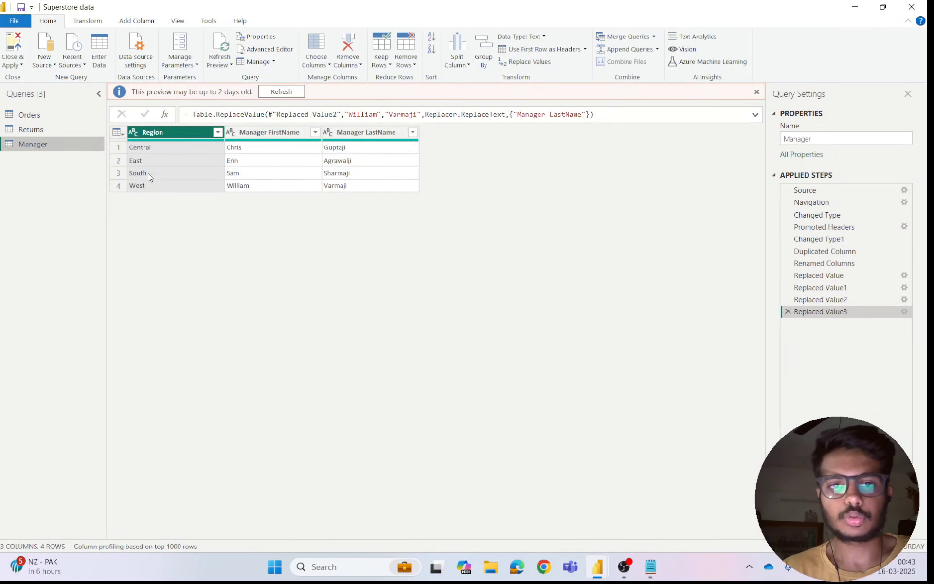
{"action": "left_click", "coordinate": [296, 88]}
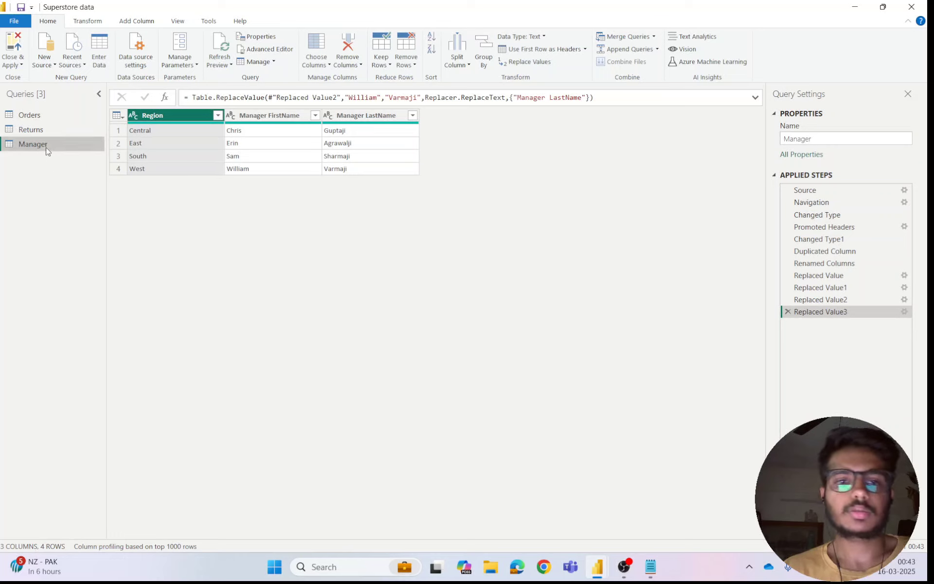
{"action": "left_click", "coordinate": [75, 123]}
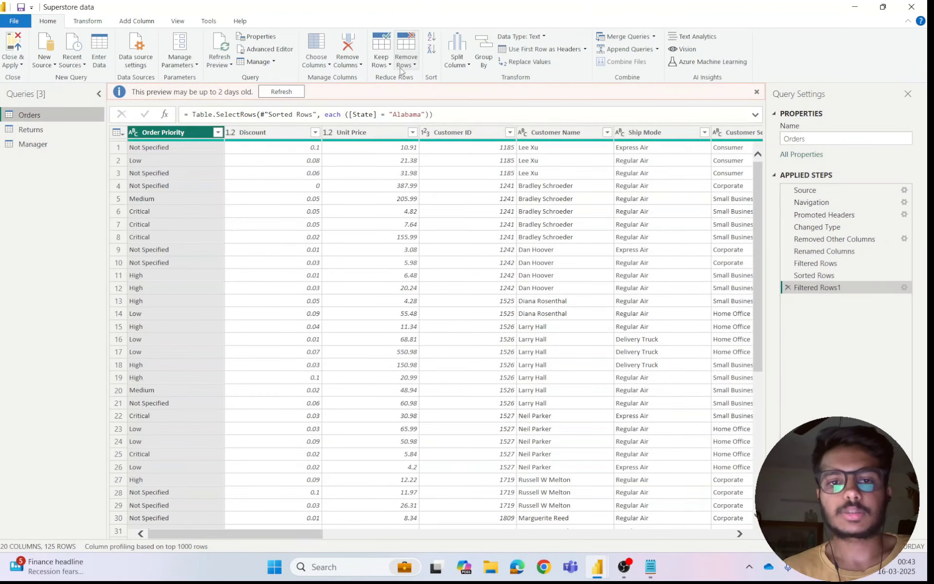
{"action": "left_click", "coordinate": [283, 93]}
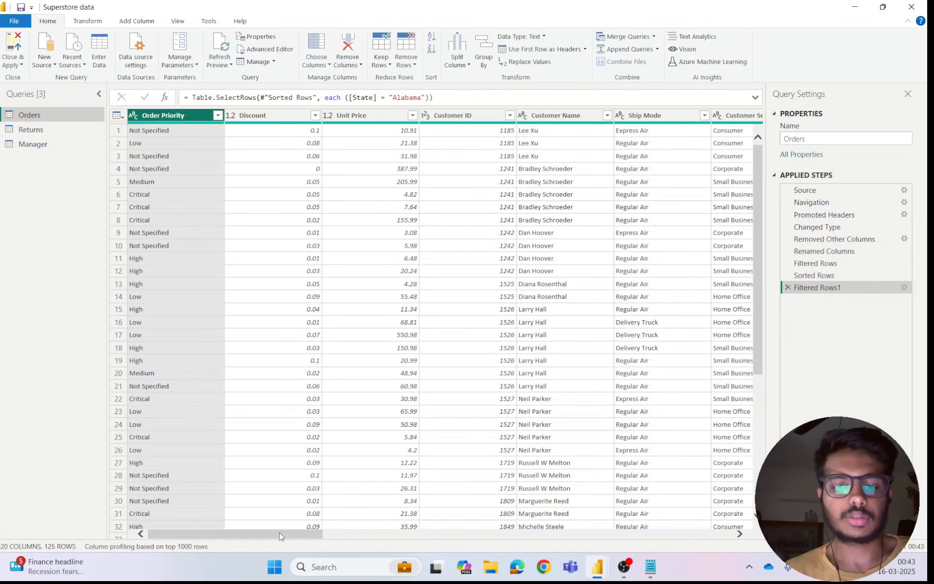
{"action": "mouse_move", "coordinate": [280, 533]}
{"action": "left_mouse_down"}
{"action": "mouse_move", "coordinate": [430, 536]}
{"action": "mouse_move", "coordinate": [271, 537]}
{"action": "left_mouse_up"}
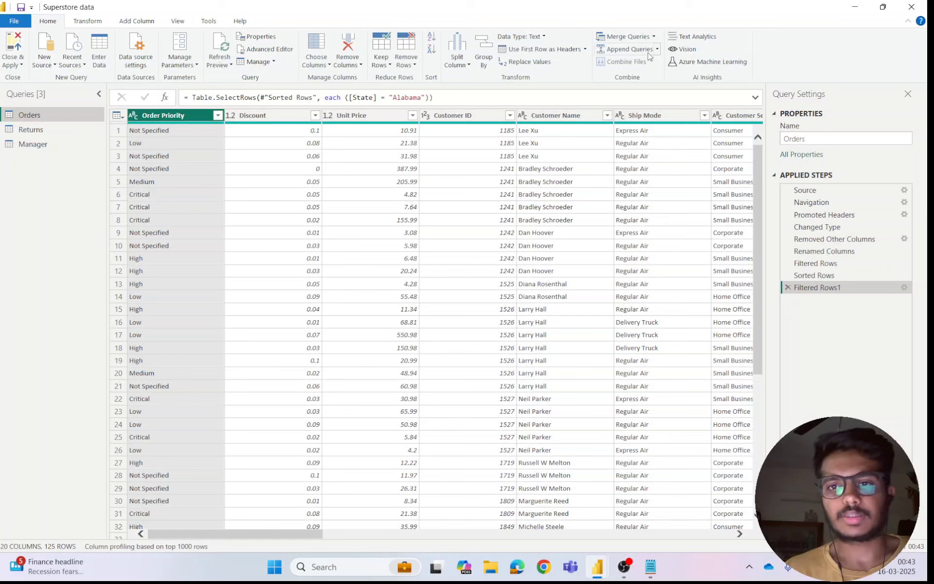
- Set up a merge as a new query between Orders and Manager, matching the two tables on their Region columns
{"action": "left_click", "coordinate": [654, 37]}
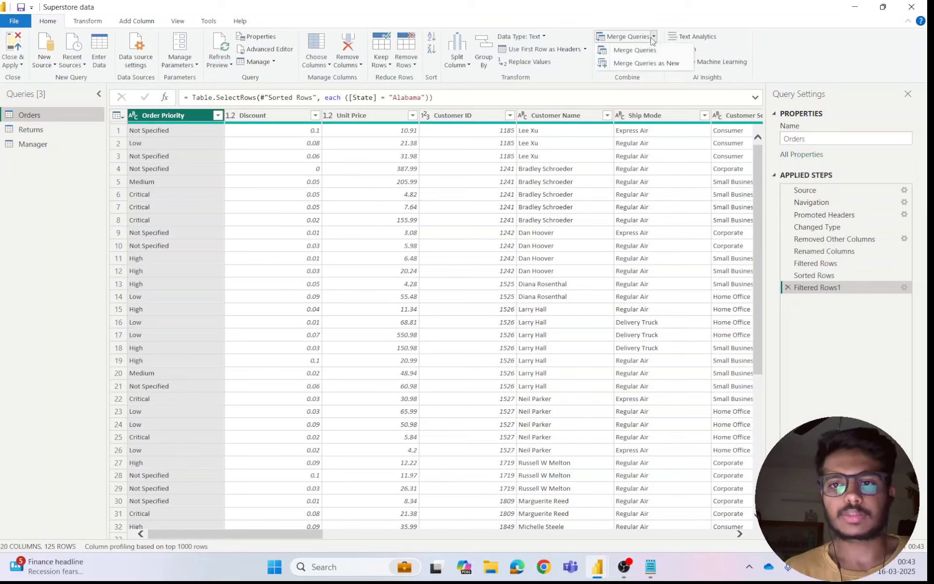
{"action": "left_click", "coordinate": [659, 68]}
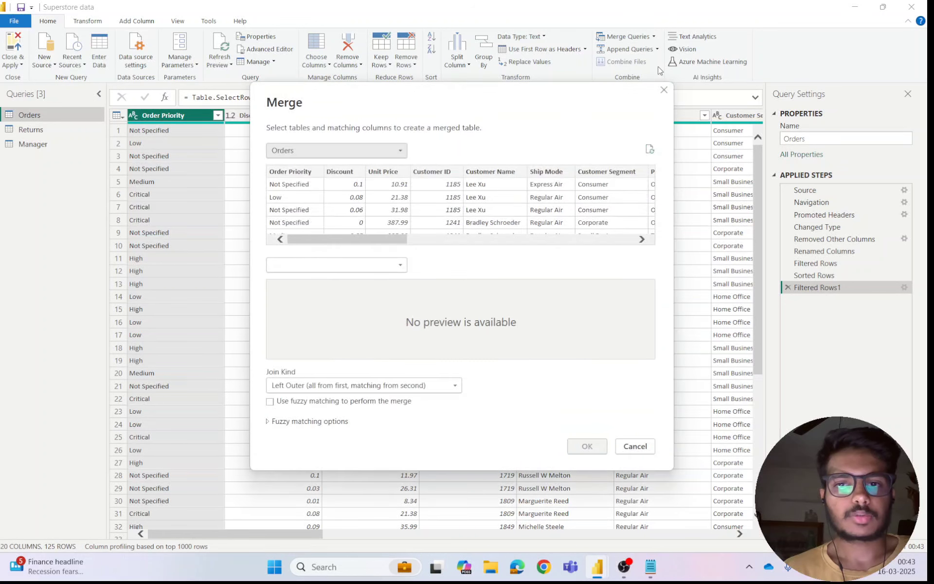
{"action": "left_click_drag", "start_coordinate": [383, 239], "coordinate": [578, 242]}
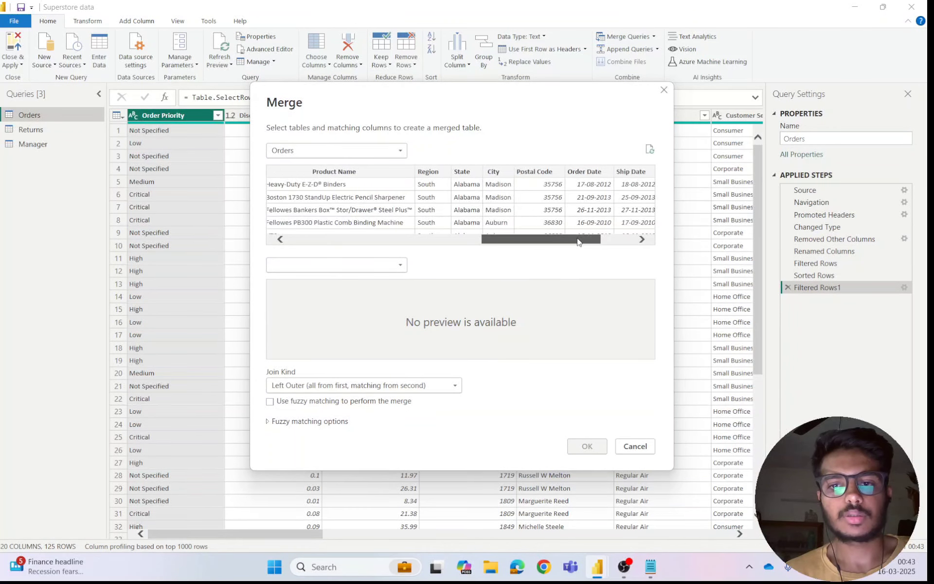
{"action": "left_click", "coordinate": [440, 171]}
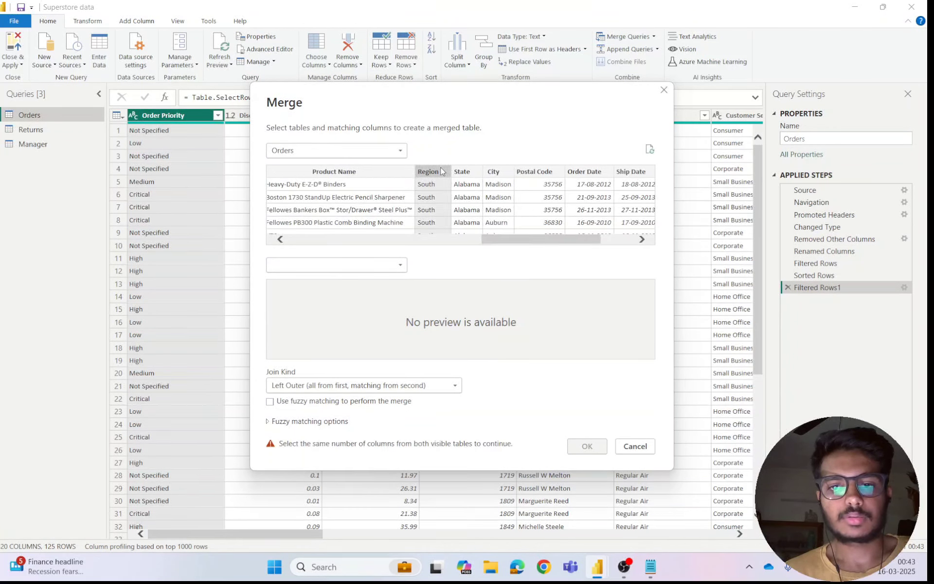
{"action": "left_click", "coordinate": [355, 268]}
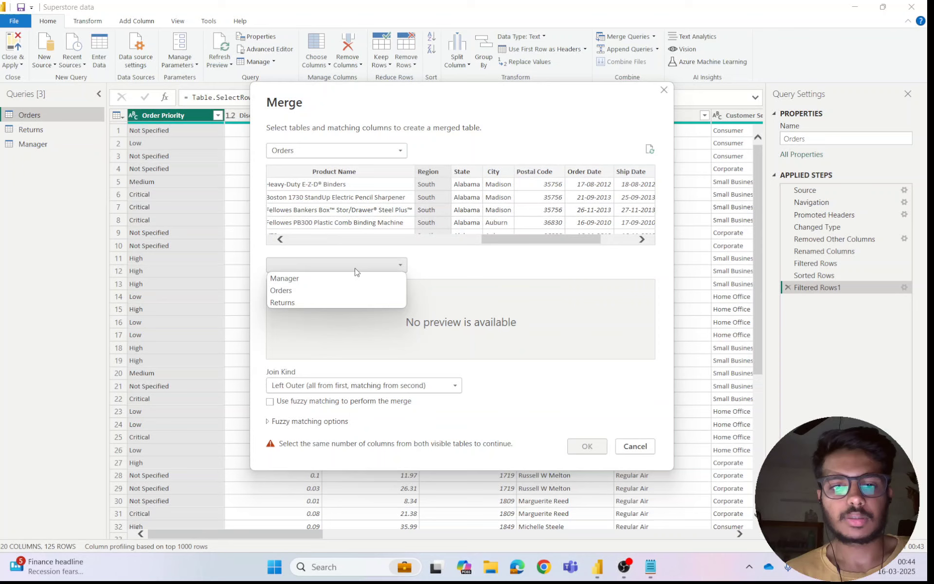
{"action": "left_click", "coordinate": [326, 282]}
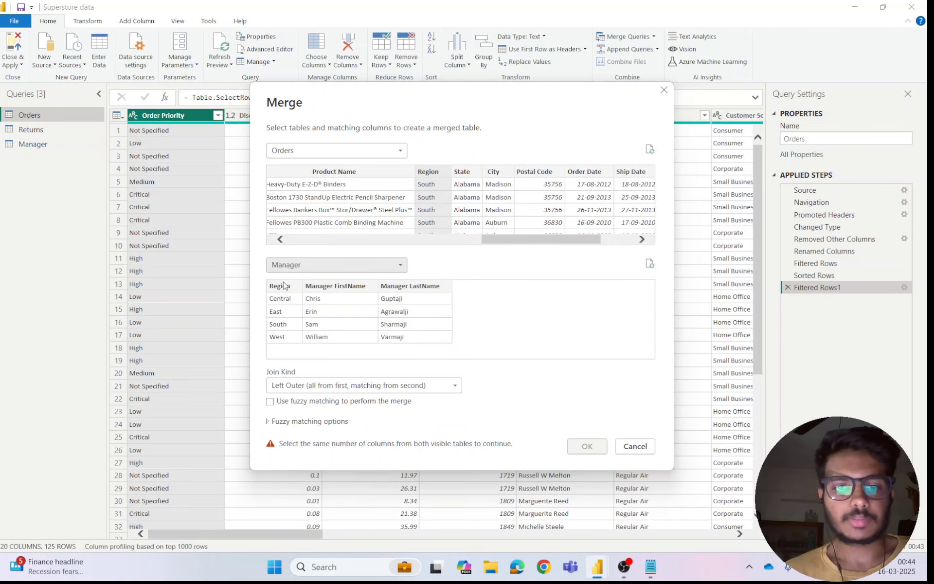
{"action": "left_click", "coordinate": [285, 285]}
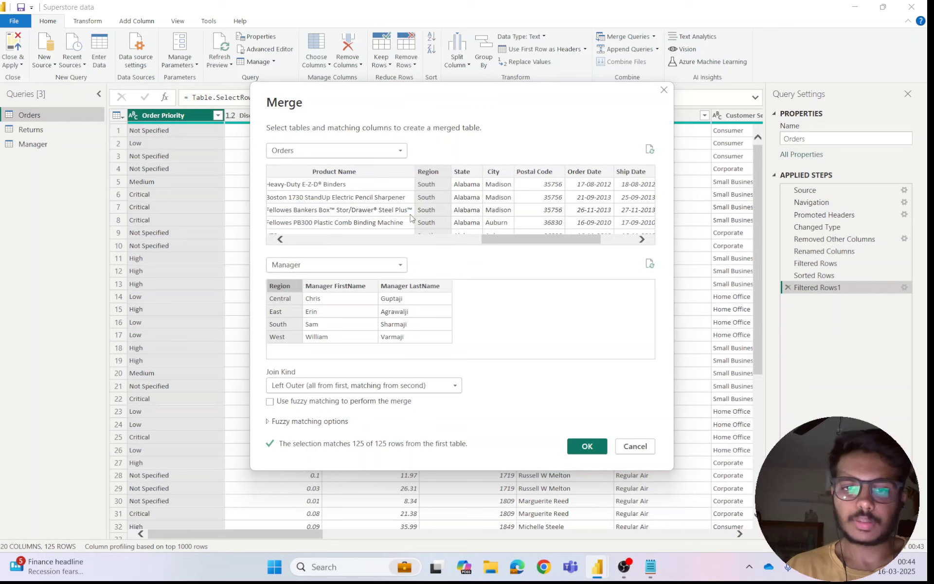
{"action": "left_click", "coordinate": [347, 287]}
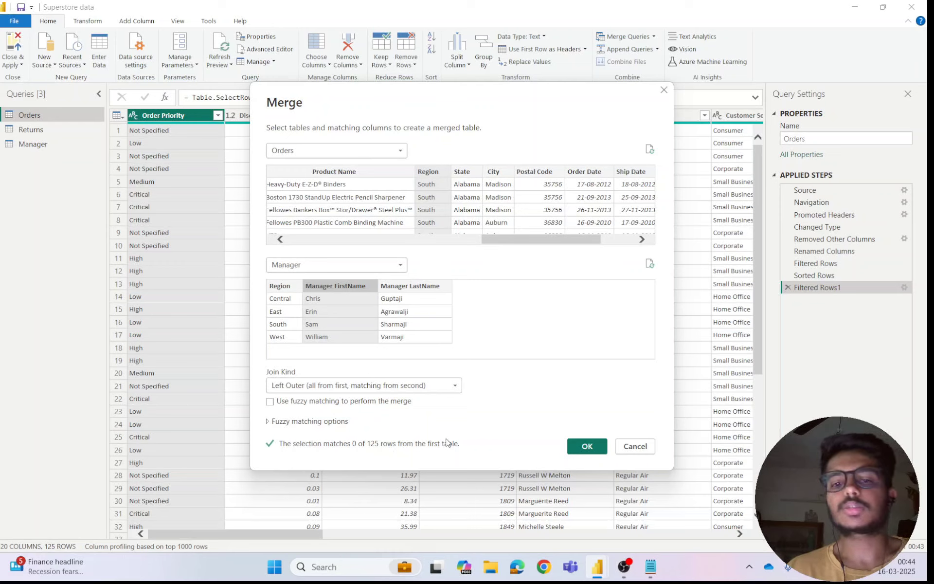
{"action": "left_click", "coordinate": [291, 286]}
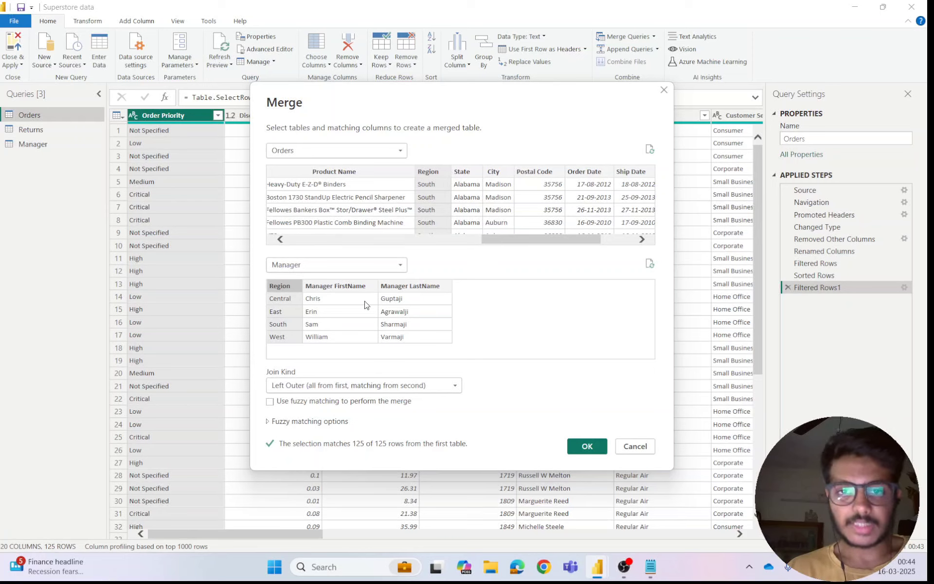
- Set the join kind to Right Outer (all from second, matching from first) and create the merged query
{"action": "left_click", "coordinate": [426, 385]}
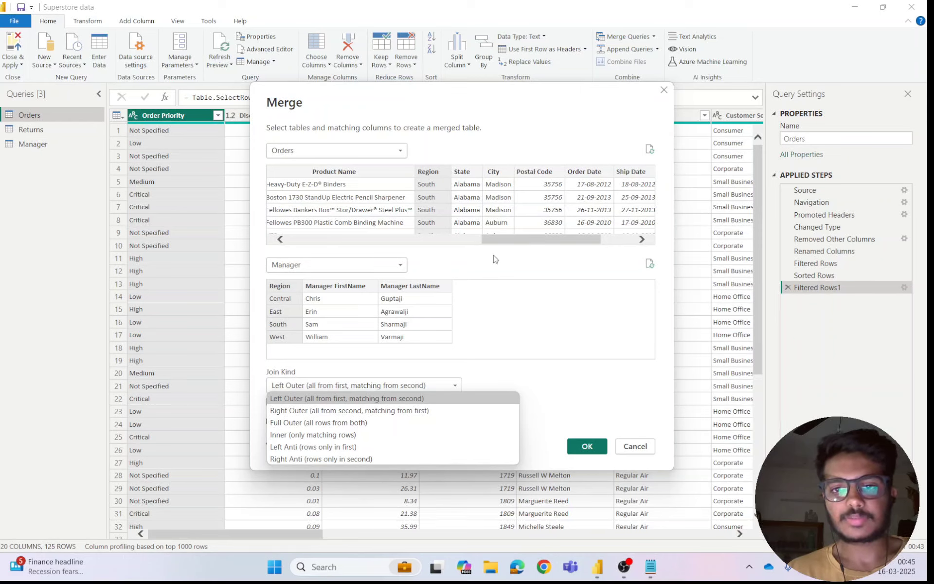
{"action": "left_click", "coordinate": [418, 408]}
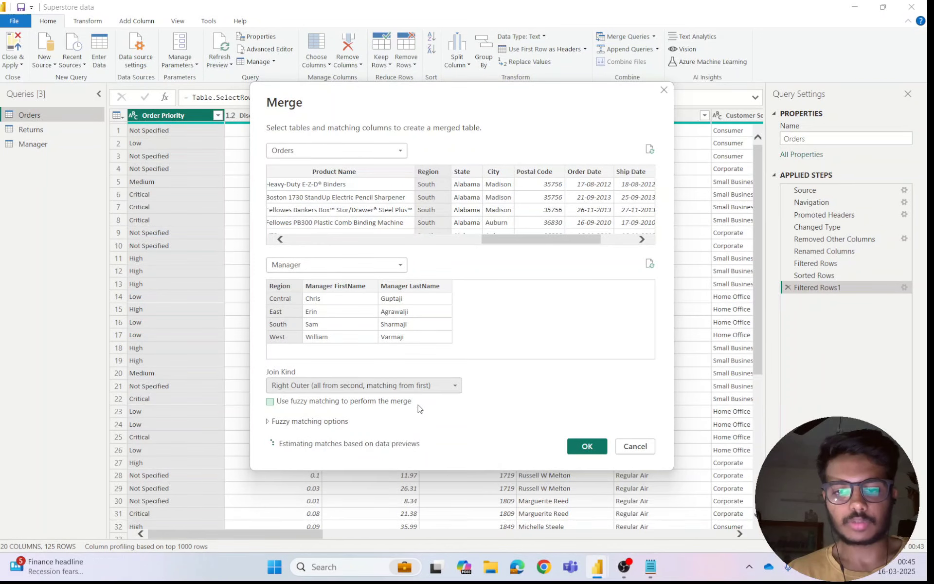
{"action": "left_click", "coordinate": [595, 444]}
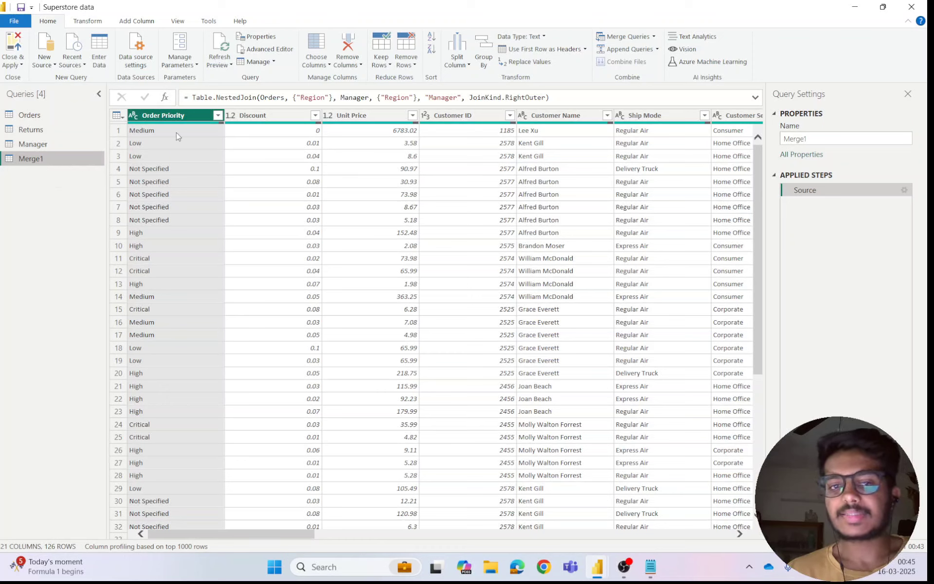
- Look over the last columns of the merged query, including the Manager column and the filter values of Profit
{"action": "left_click", "coordinate": [654, 37]}
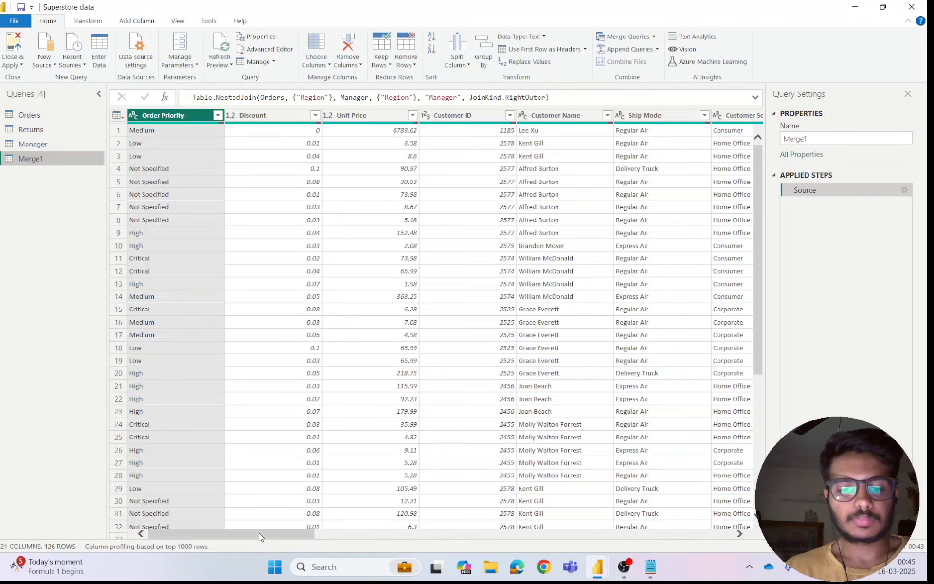
{"action": "left_click_drag", "start_coordinate": [258, 533], "coordinate": [676, 533]}
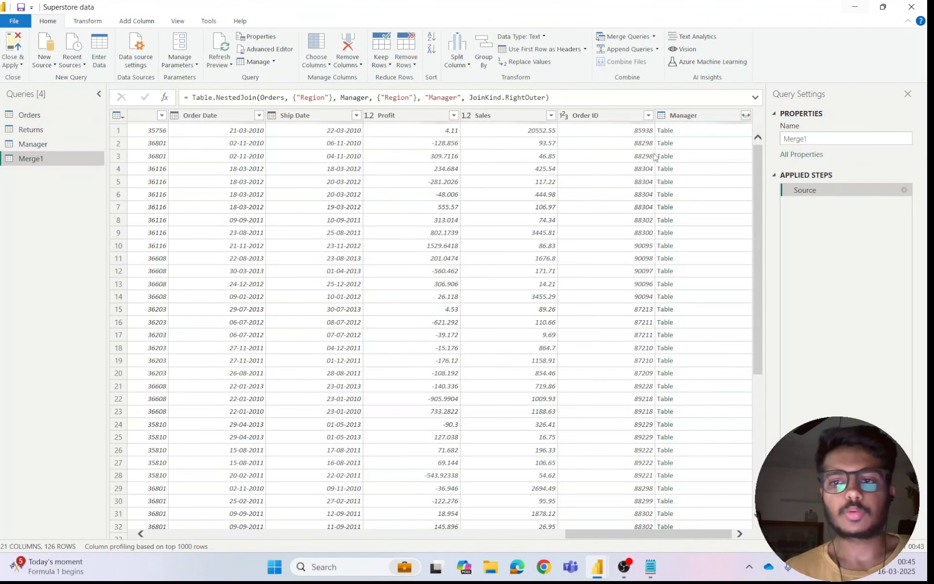
{"action": "left_click", "coordinate": [722, 119]}
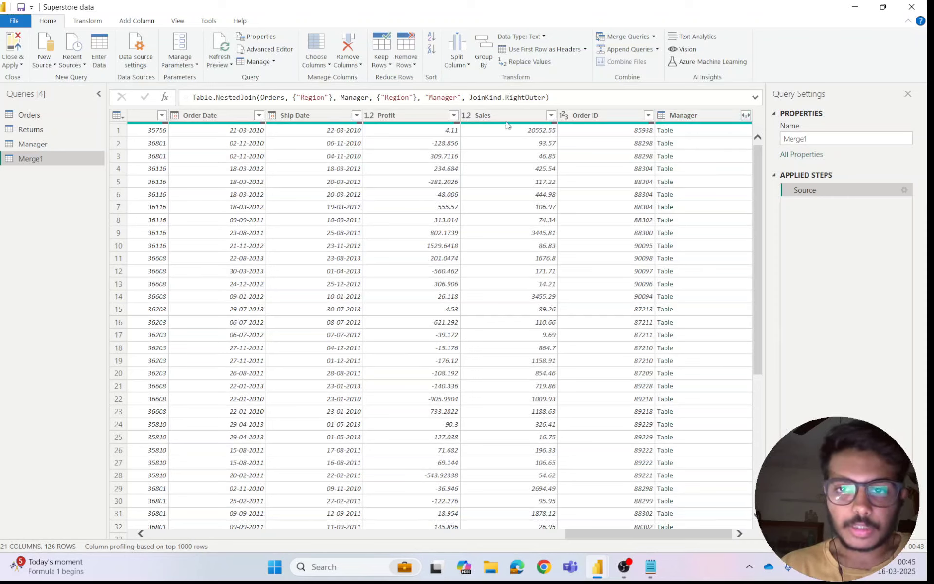
{"action": "left_click", "coordinate": [418, 118]}
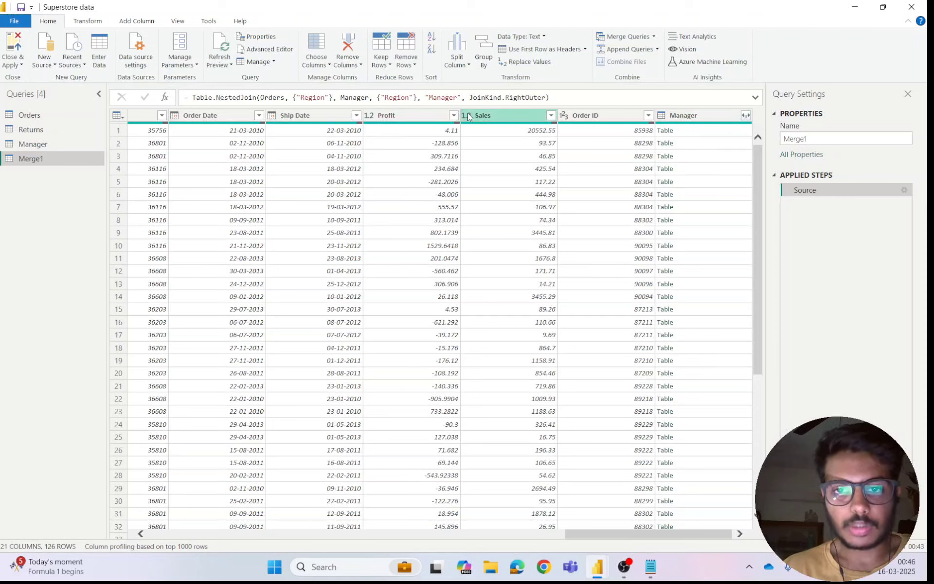
{"action": "left_click", "coordinate": [453, 115]}
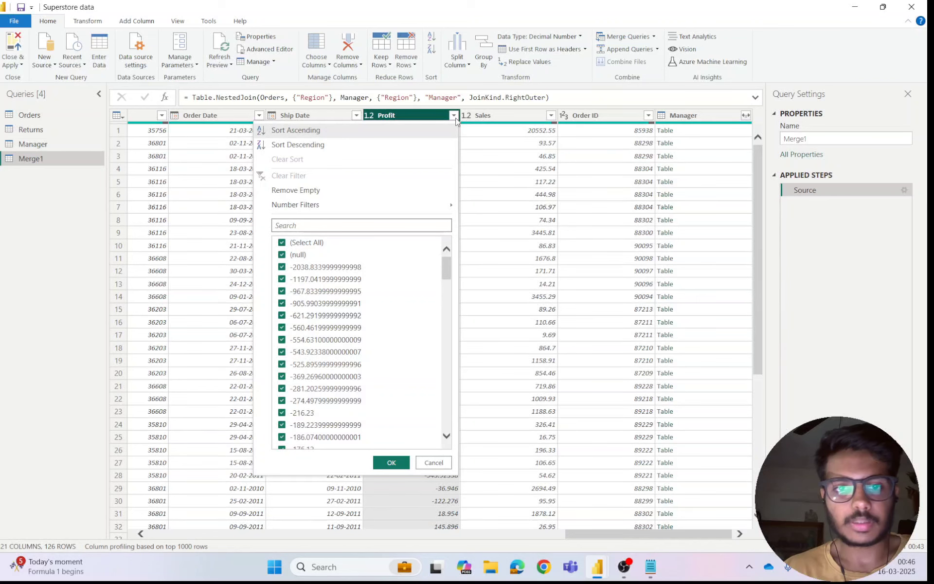
{"action": "left_click", "coordinate": [455, 117]}
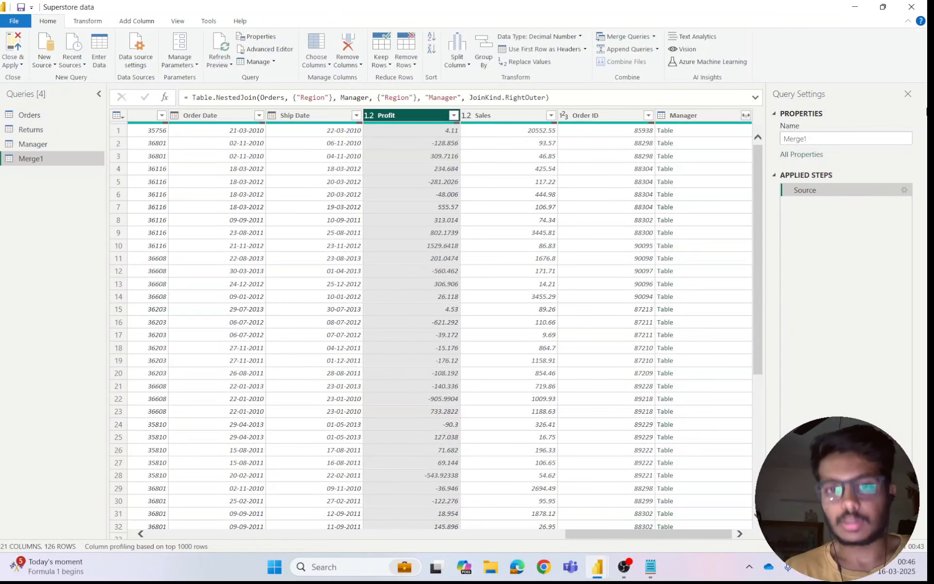
- Expand the Manager column into Region, Manager FirstName and Manager LastName with the original name as prefix, and compare it with the Manager query
{"action": "left_click", "coordinate": [747, 116]}
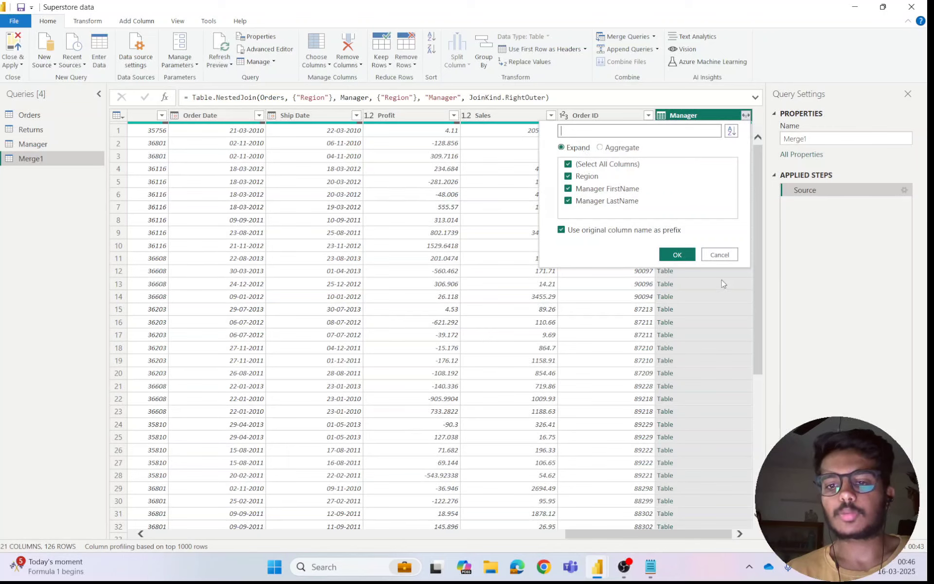
{"action": "left_click", "coordinate": [677, 255]}
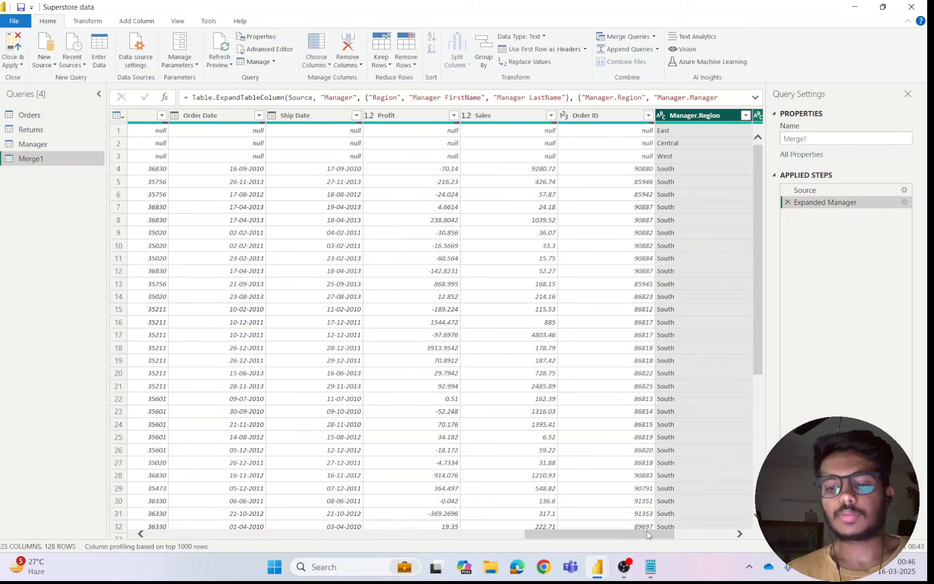
{"action": "left_click_drag", "start_coordinate": [618, 535], "coordinate": [675, 534]}
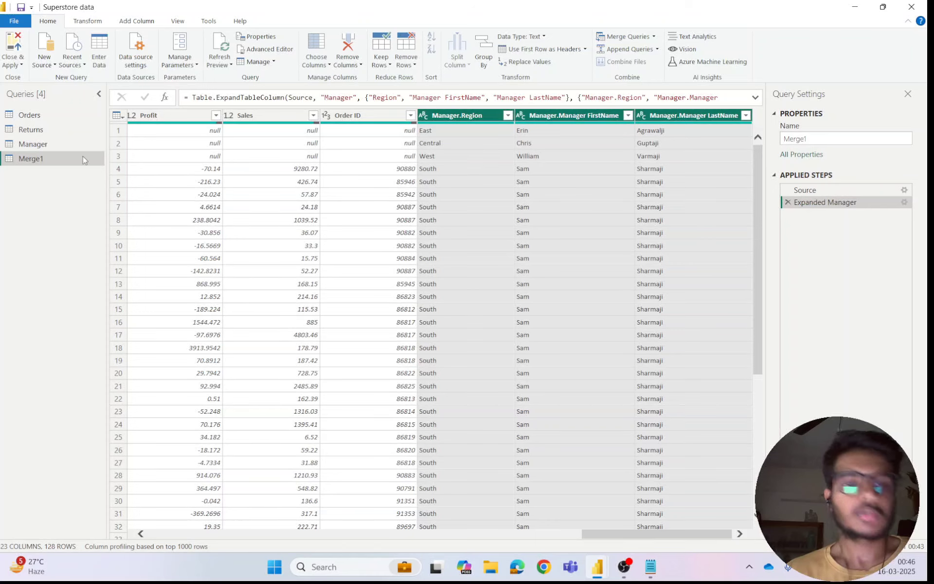
{"action": "left_click", "coordinate": [33, 148]}
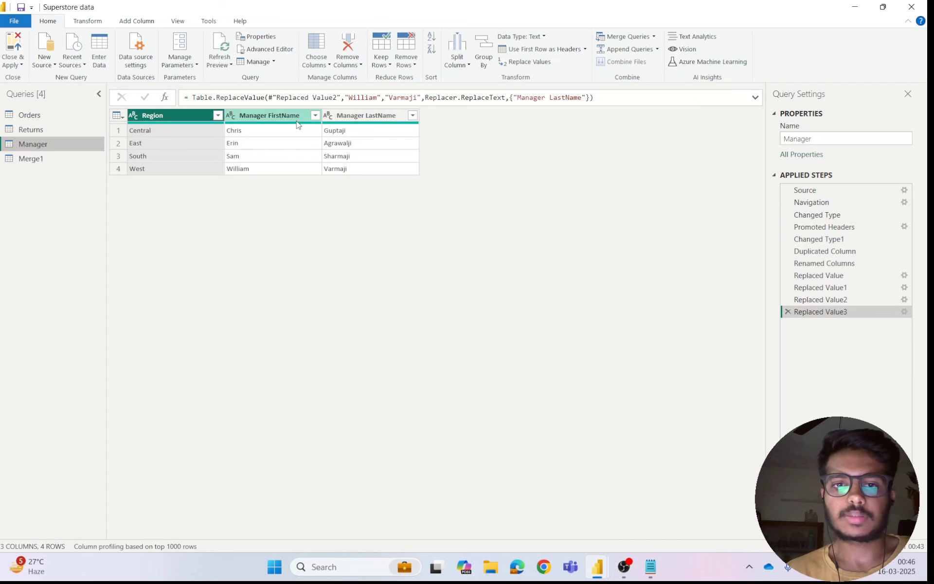
{"action": "left_click", "coordinate": [63, 157]}
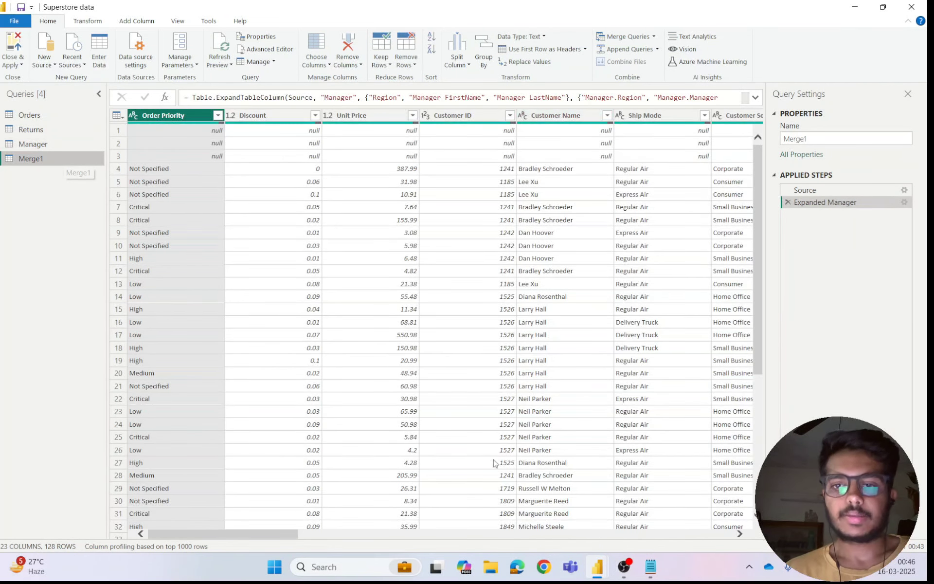
- Rename the Manager.Region column of the merged query to Manager Region
{"action": "left_click_drag", "start_coordinate": [240, 529], "coordinate": [674, 532]}
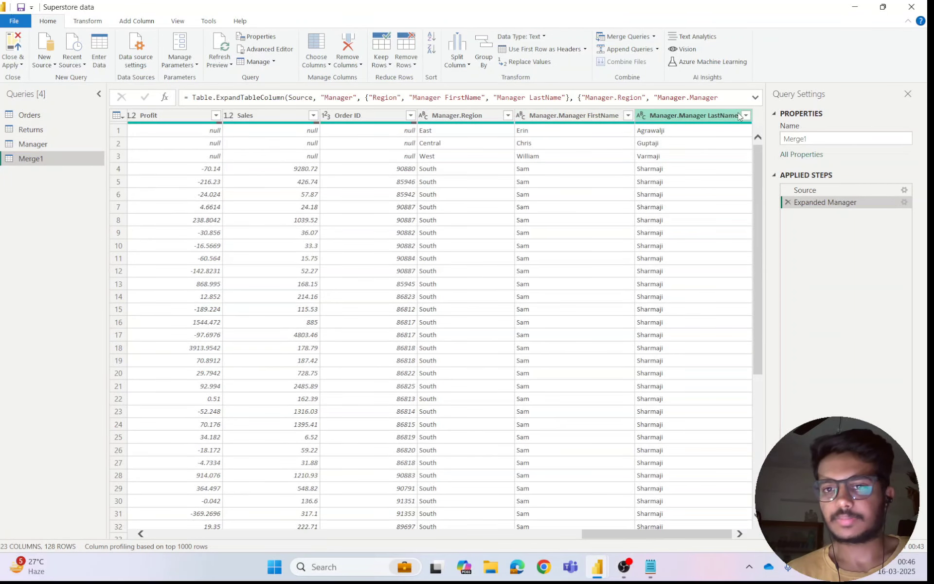
{"action": "left_click", "coordinate": [489, 115]}
{"action": "double_click", "coordinate": [489, 115]}
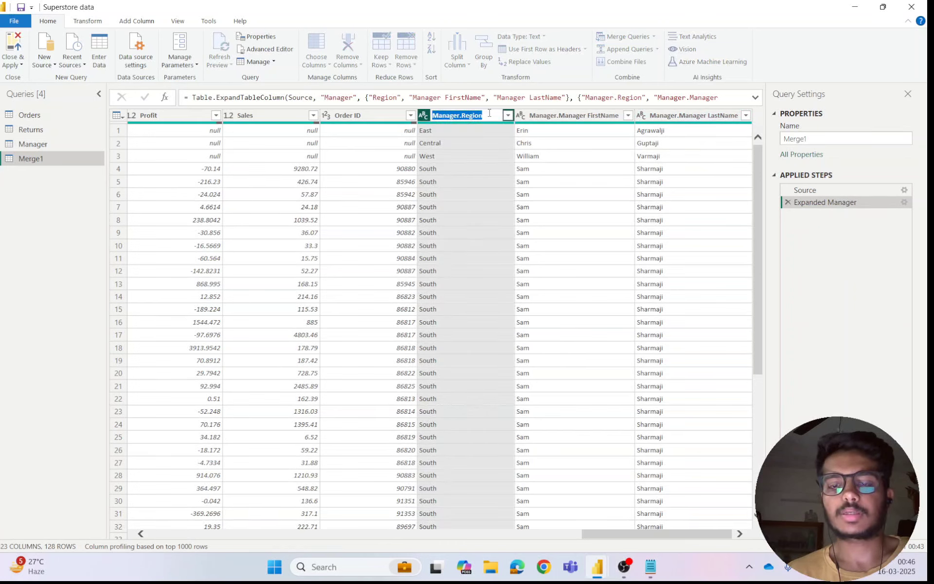
{"action": "key", "text": "Escape"}
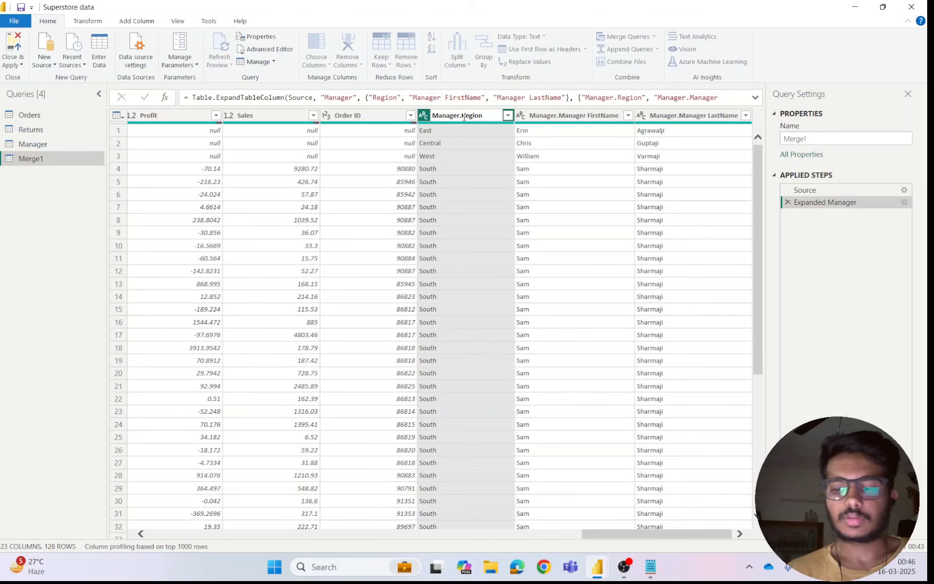
{"action": "key", "text": "BackSpace"}
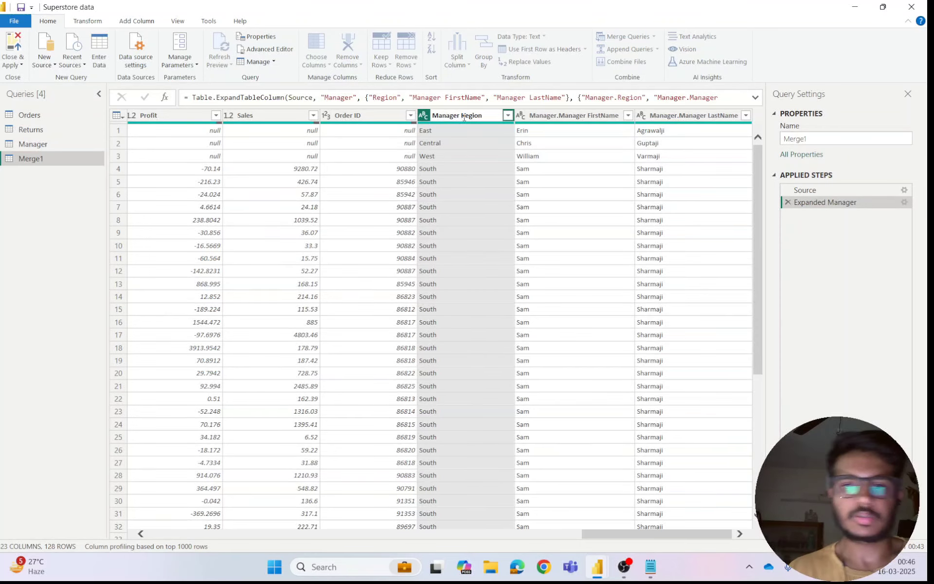
- Rename the Manager.Manager FirstName column to Manager FirstName
{"action": "left_click", "coordinate": [583, 115]}
{"action": "double_click", "coordinate": [604, 115]}
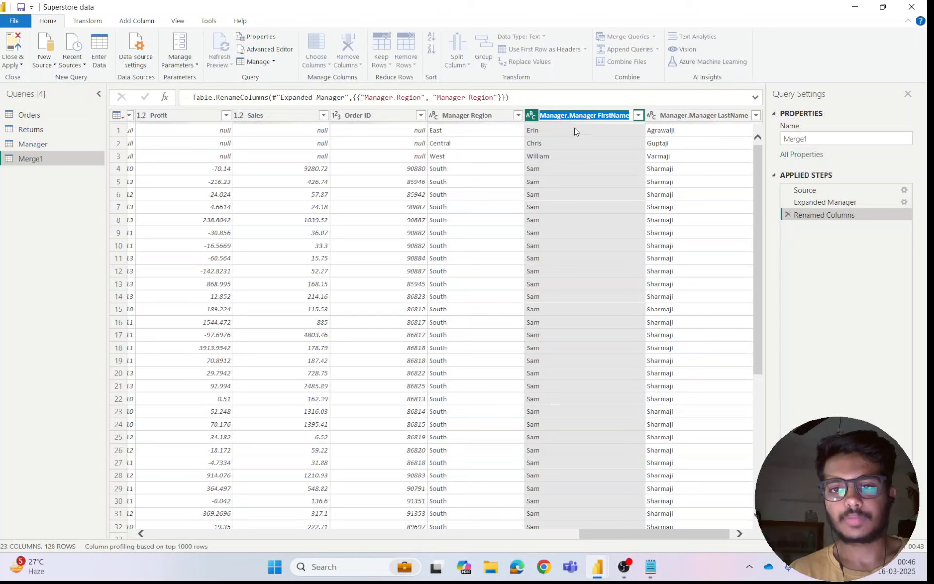
{"action": "left_click", "coordinate": [568, 115]}
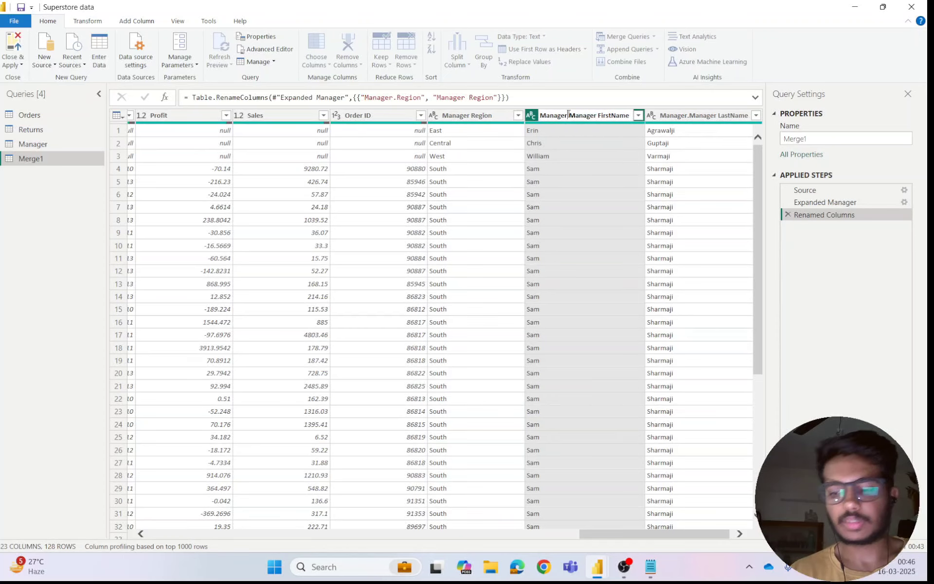
{"action": "key", "text": "Delete"}
{"action": "key", "text": "Delete"}
{"action": "key", "text": "Delete"}
{"action": "key", "text": "Delete"}
{"action": "key", "text": "Delete"}
{"action": "key", "text": "Delete"}
{"action": "key", "text": "Delete"}
{"action": "key", "text": "Delete"}
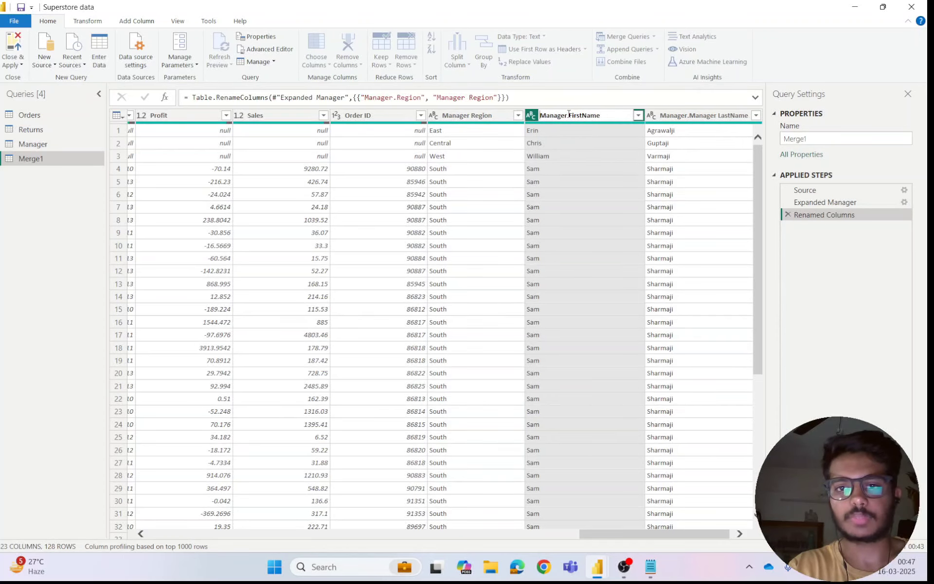
{"action": "key", "text": "Return"}
{"action": "left_click", "coordinate": [695, 115]}
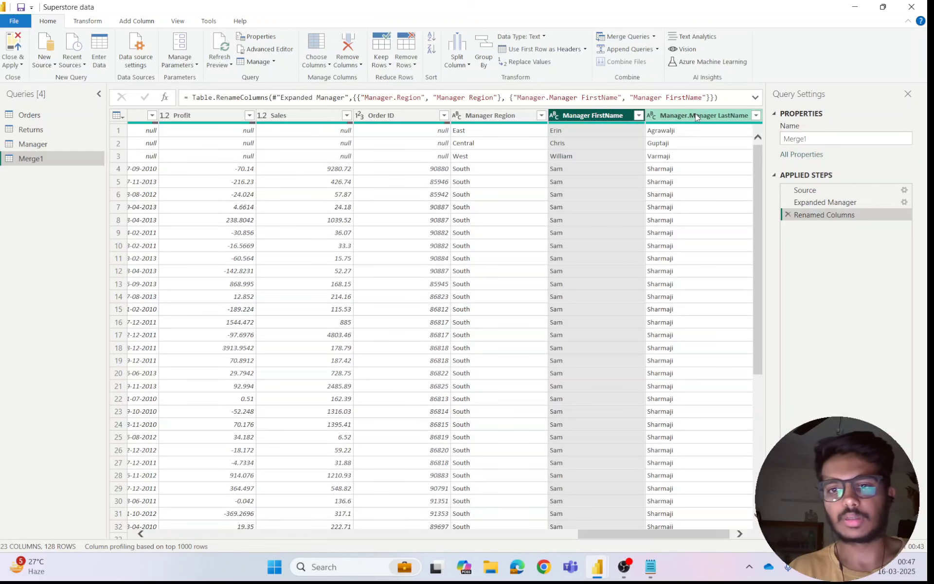
{"action": "double_click", "coordinate": [696, 115]}
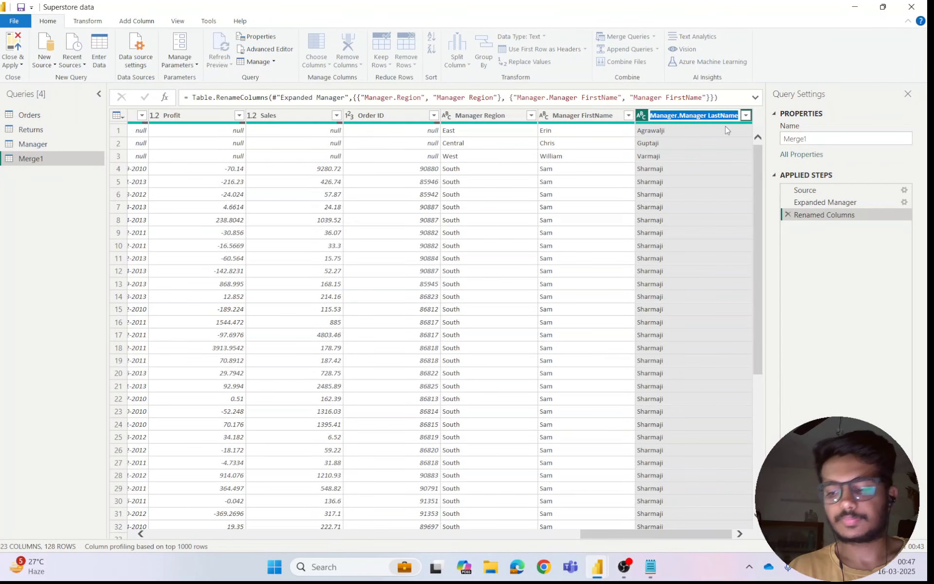
{"action": "key", "text": "Right"}
{"action": "key", "text": "BackSpace"}
{"action": "key", "text": "BackSpace"}
{"action": "key", "text": "BackSpace"}
{"action": "key", "text": "BackSpace"}
{"action": "key", "text": "BackSpace"}
{"action": "key", "text": "BackSpace"}
{"action": "key", "text": "BackSpace"}
{"action": "key", "text": "BackSpace"}
{"action": "key", "text": "BackSpace"}
{"action": "key", "text": "BackSpace"}
{"action": "key", "text": "BackSpace"}
{"action": "key", "text": "BackSpace"}
{"action": "key", "text": "BackSpace"}
{"action": "key", "text": "BackSpace"}
{"action": "key", "text": "BackSpace"}
{"action": "key", "text": "BackSpace"}
{"action": "key", "text": "BackSpace"}
{"action": "key", "text": "BackSpace"}
{"action": "key", "text": "BackSpace"}
{"action": "key", "text": "BackSpace"}
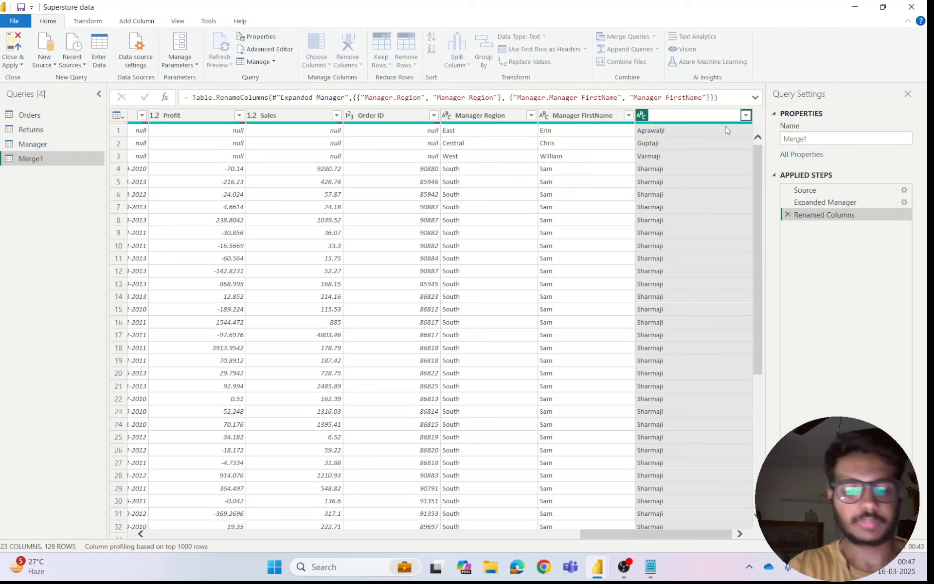
{"action": "key", "text": "Escape"}
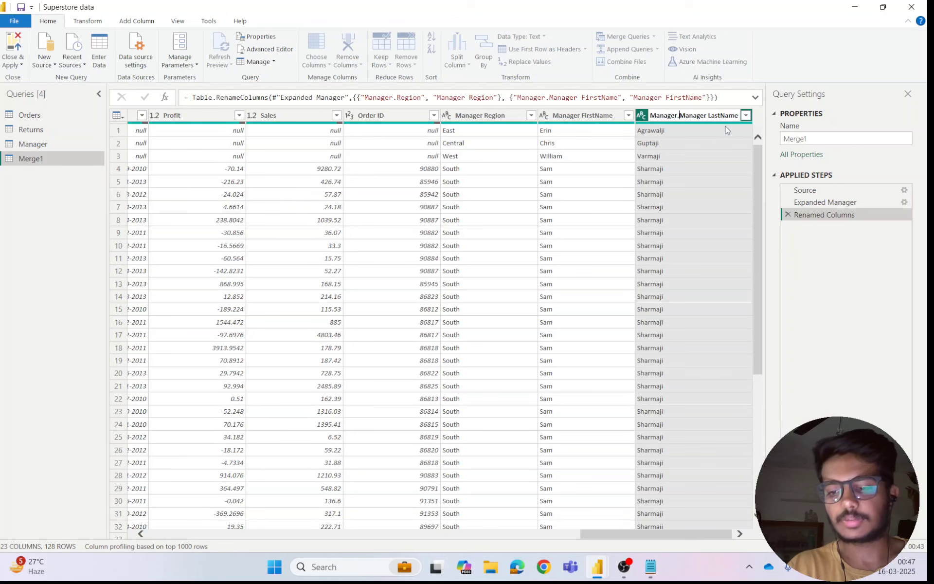
- Rename the Manager.Manager LastName column to Manager LastName
{"action": "key", "text": "BackSpace"}
{"action": "key", "text": "BackSpace"}
{"action": "key", "text": "BackSpace"}
{"action": "key", "text": "BackSpace"}
{"action": "key", "text": "BackSpace"}
{"action": "key", "text": "BackSpace"}
{"action": "key", "text": "BackSpace"}
{"action": "key", "text": "BackSpace"}
{"action": "key", "text": "Return"}
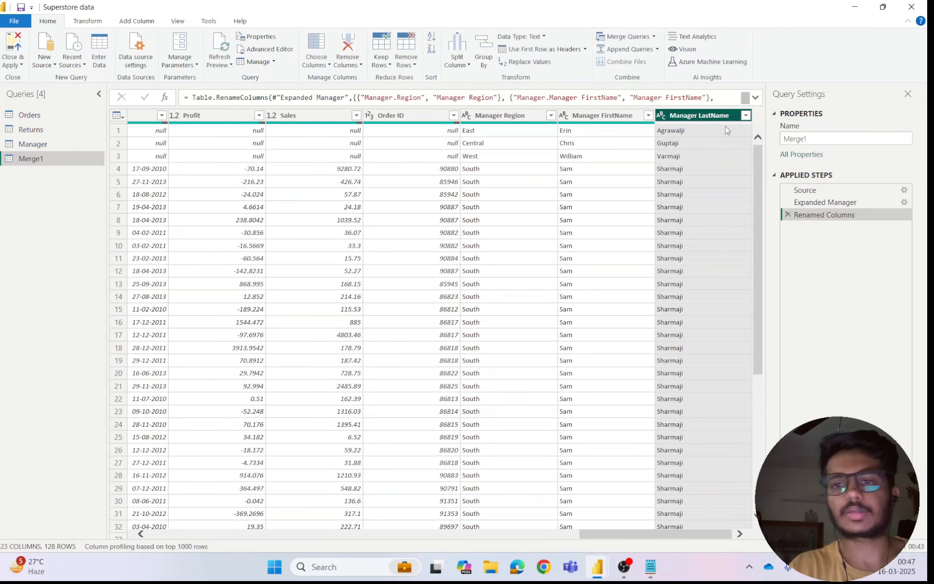
{"action": "double_click", "coordinate": [494, 115]}
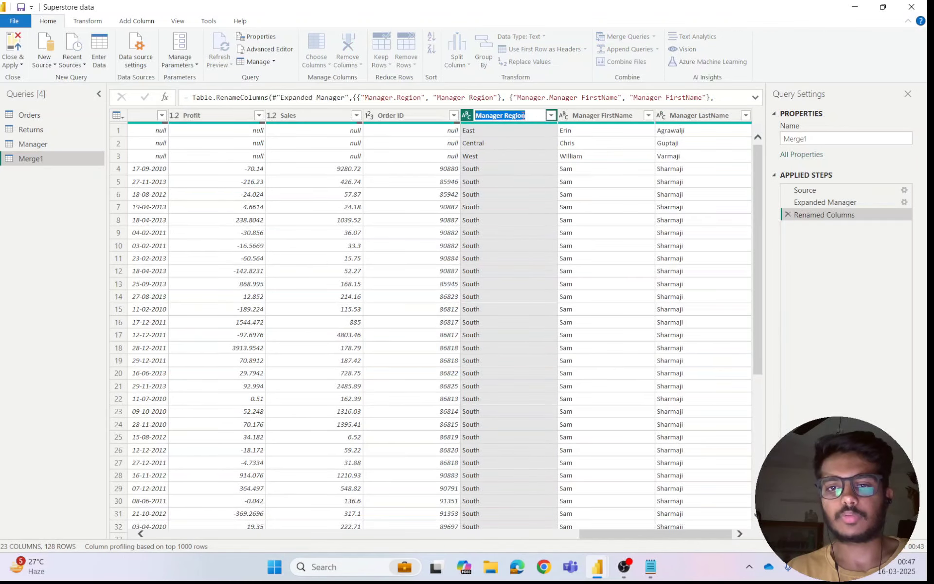
{"action": "left_click", "coordinate": [540, 117]}
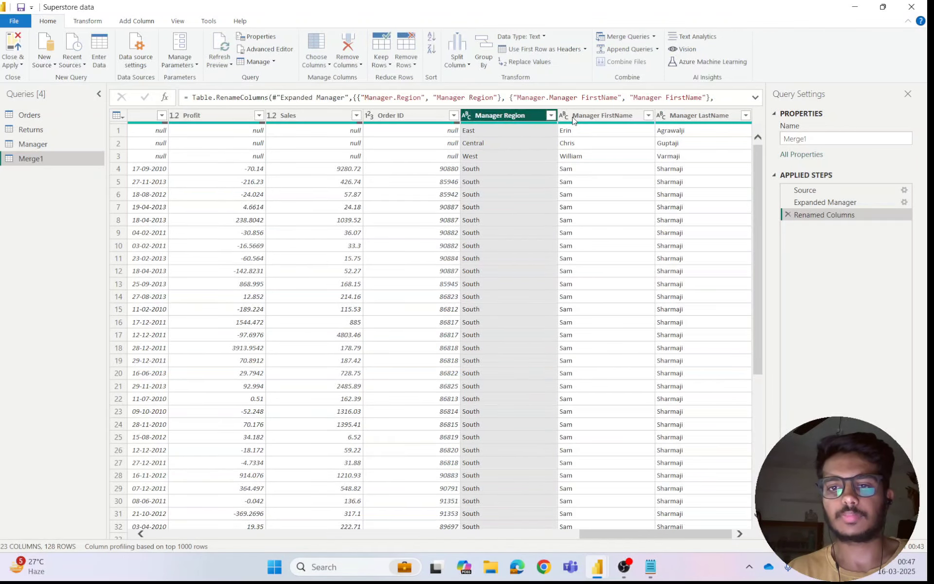
{"action": "key", "text": "Return"}
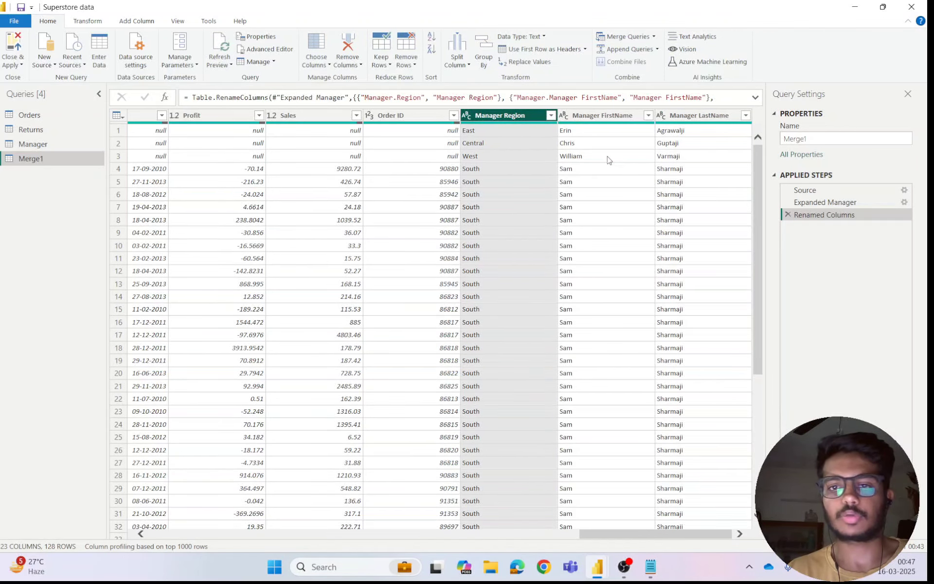
{"action": "left_click", "coordinate": [614, 121]}
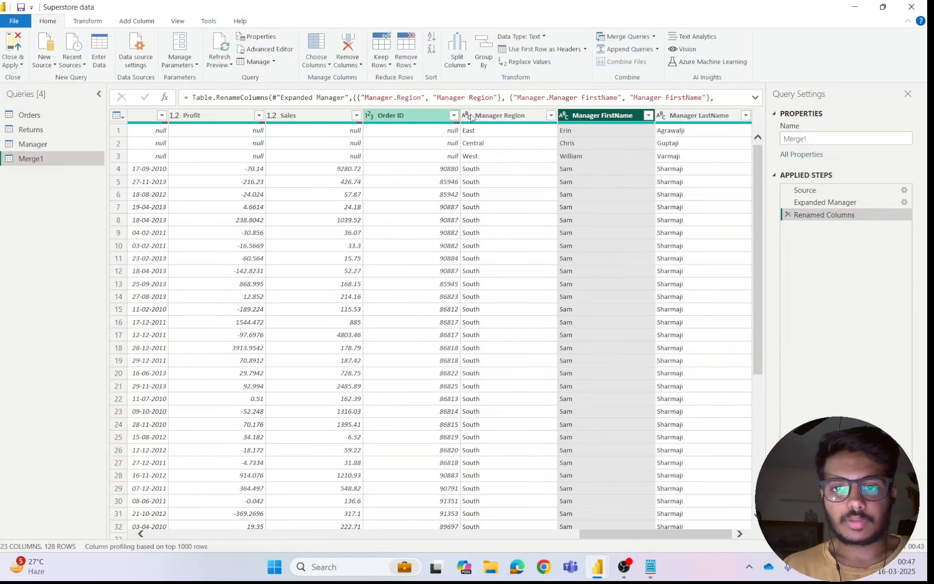
- Filter the Manager Region column to South only, excluding East, Central and West, and check the remaining rows
{"action": "left_click", "coordinate": [551, 116]}
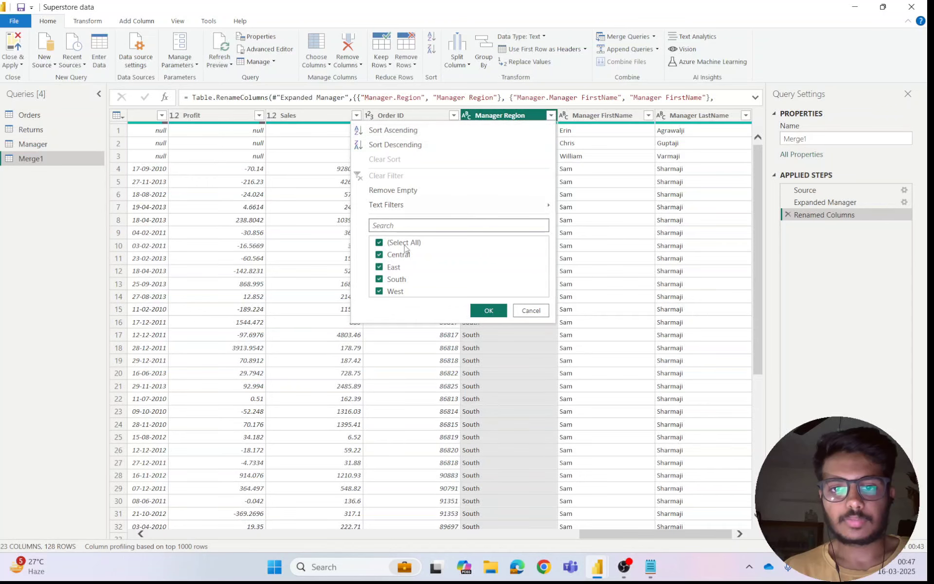
{"action": "left_click", "coordinate": [379, 267]}
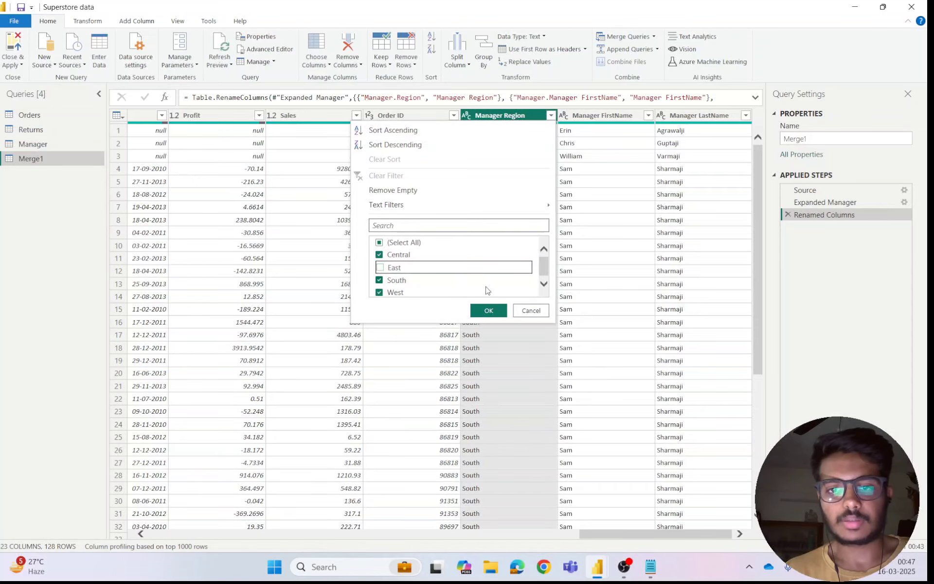
{"action": "left_click", "coordinate": [477, 309]}
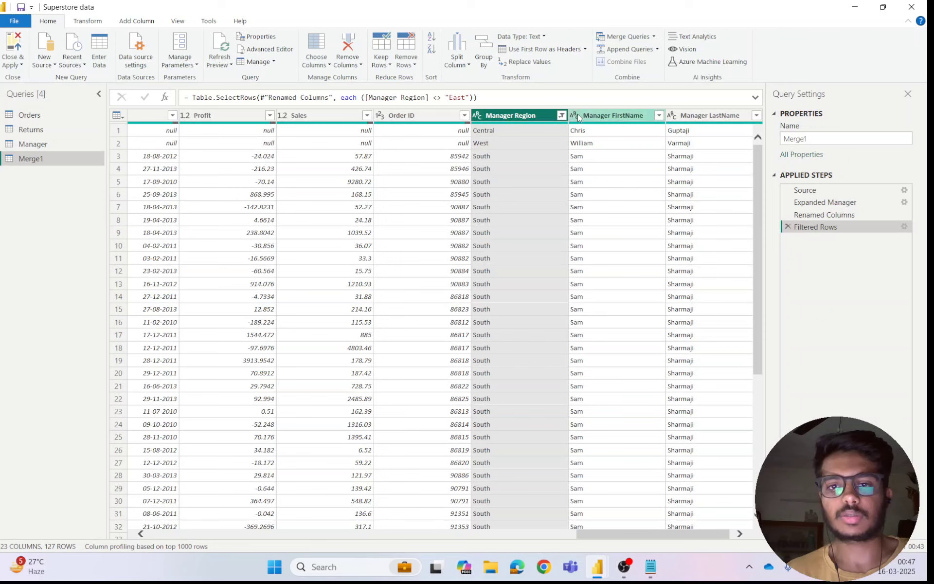
{"action": "left_click", "coordinate": [562, 115]}
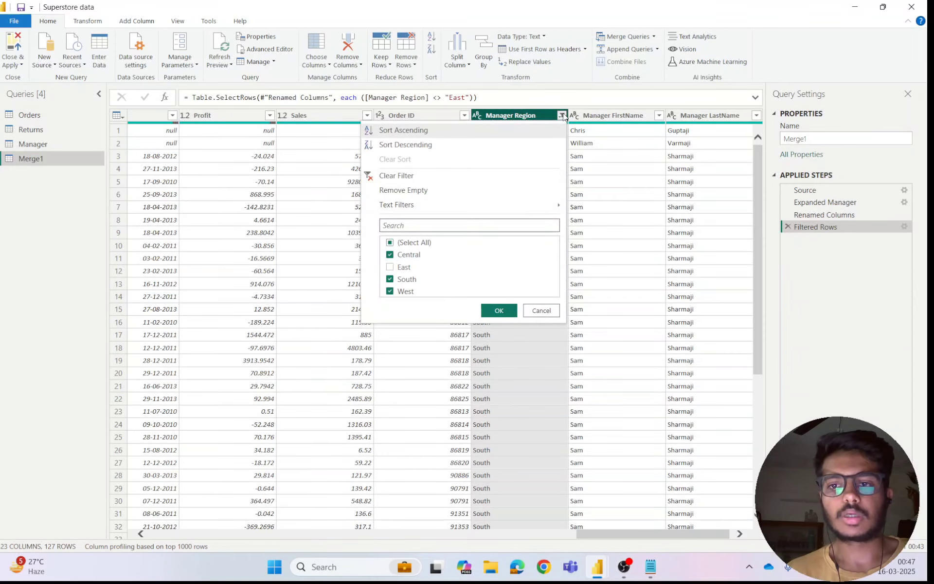
{"action": "left_click", "coordinate": [389, 255]}
{"action": "left_click", "coordinate": [390, 291]}
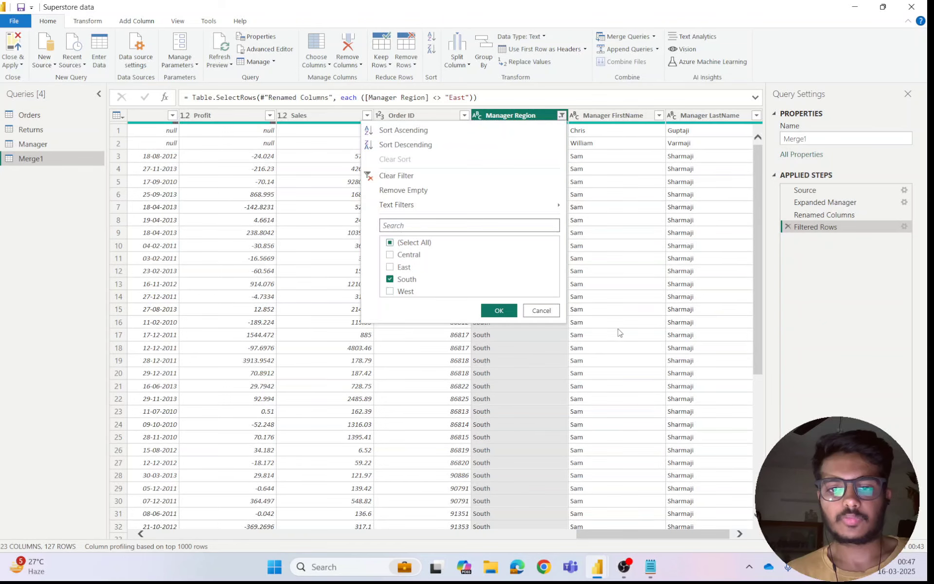
{"action": "left_click", "coordinate": [499, 309]}
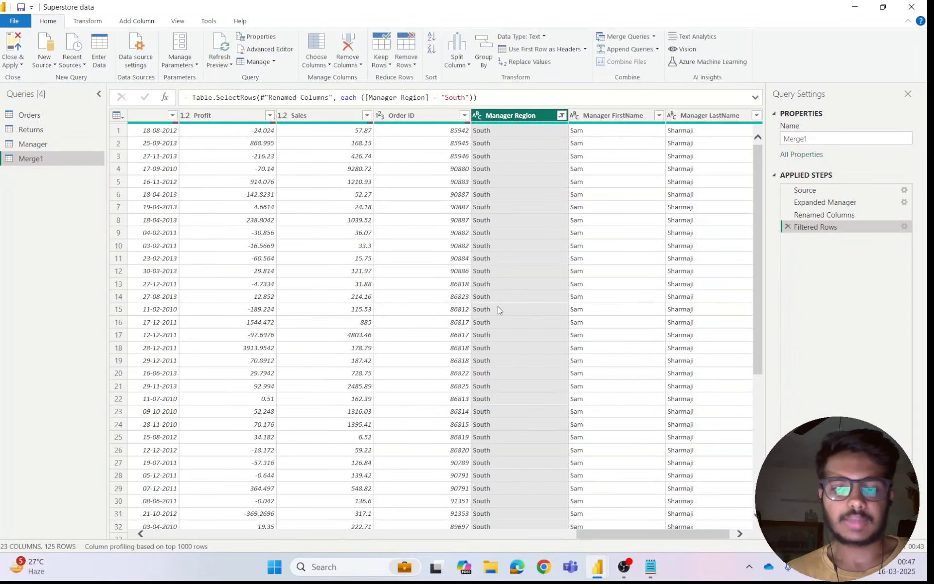
{"action": "scroll", "coordinate": [501, 296], "scroll_direction": "down", "scroll_amount": 10}
{"action": "scroll", "coordinate": [508, 283], "scroll_direction": "up", "scroll_amount": 8}
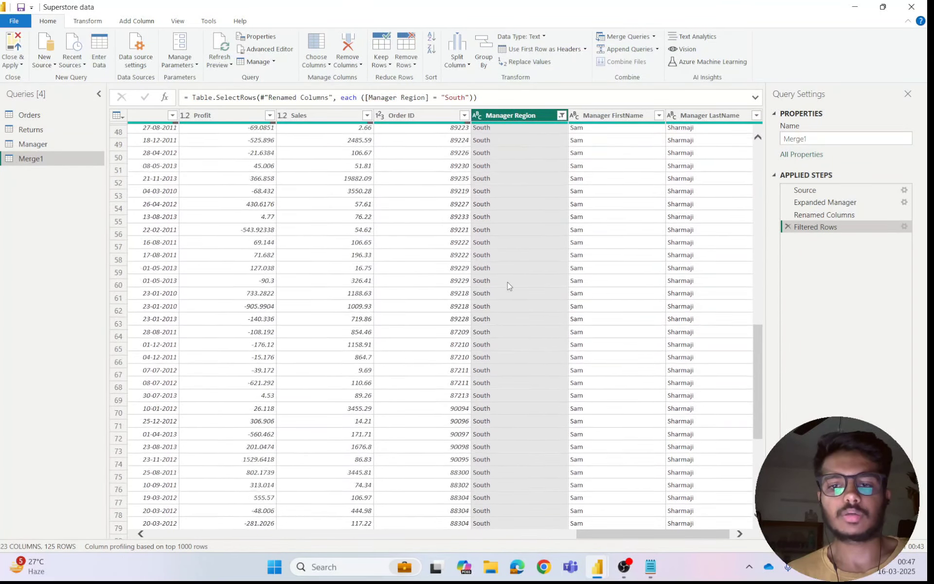
{"action": "scroll", "coordinate": [510, 286], "scroll_direction": "up", "scroll_amount": 3}
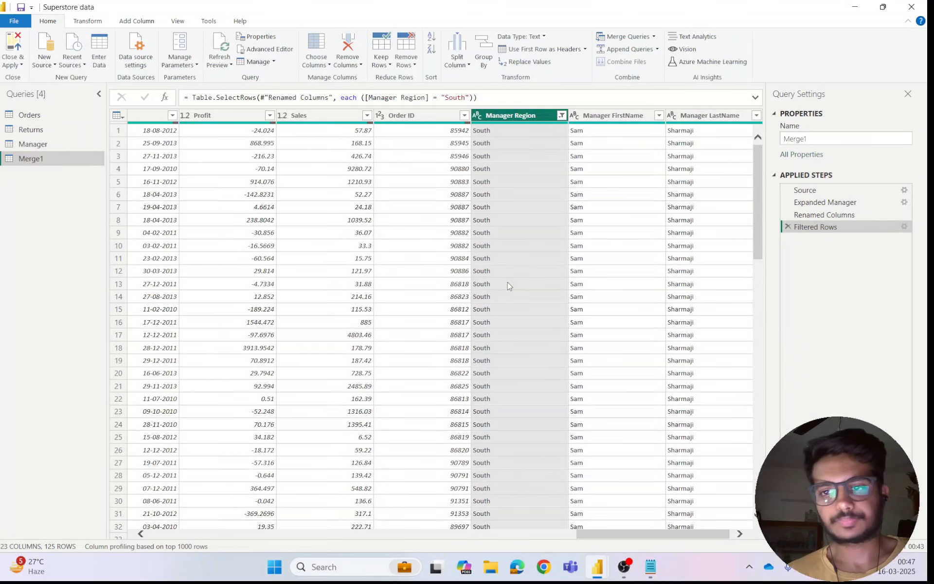
- Rename the Merge1 query as order and manger
{"action": "left_click_drag", "start_coordinate": [629, 534], "coordinate": [686, 531]}
{"action": "left_click_drag", "start_coordinate": [617, 534], "coordinate": [749, 529]}
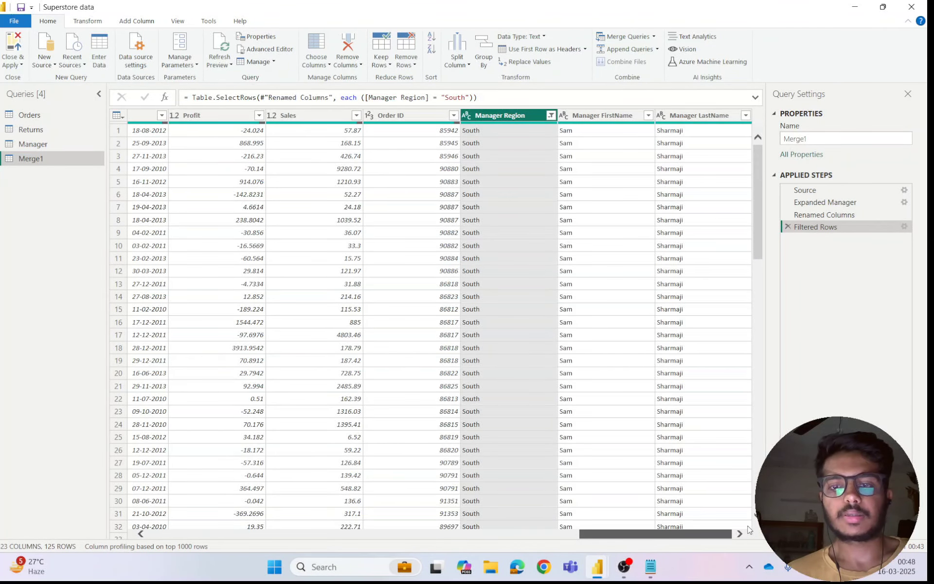
{"action": "mouse_move", "coordinate": [750, 530]}
{"action": "left_mouse_down"}
{"action": "mouse_move", "coordinate": [77, 517]}
{"action": "mouse_move", "coordinate": [752, 530]}
{"action": "left_mouse_up"}
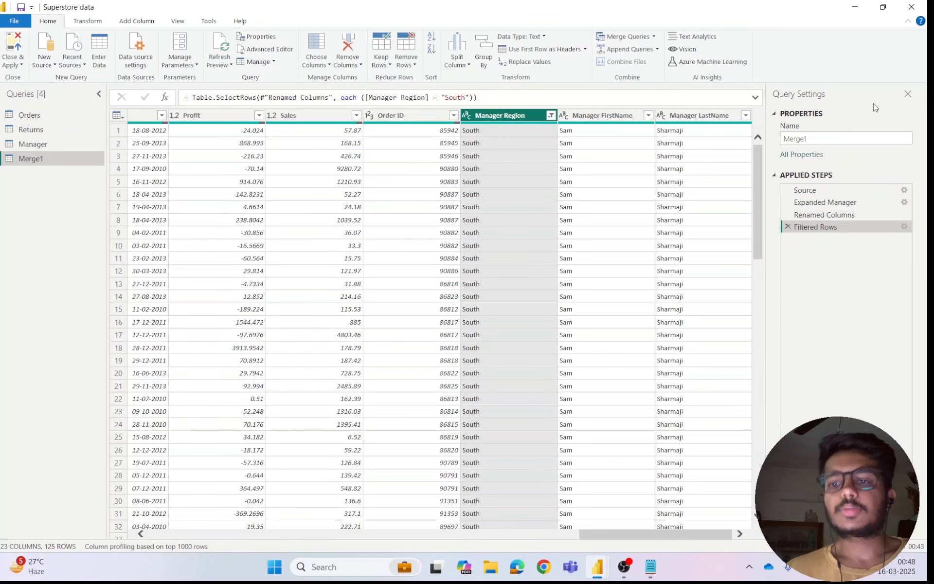
{"action": "left_click", "coordinate": [851, 139]}
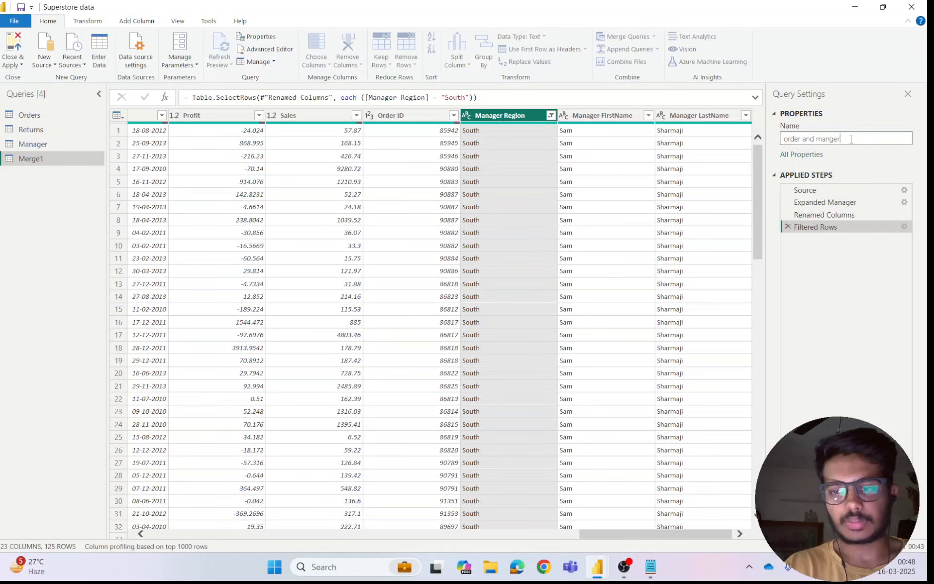
{"action": "key", "text": "Return"}
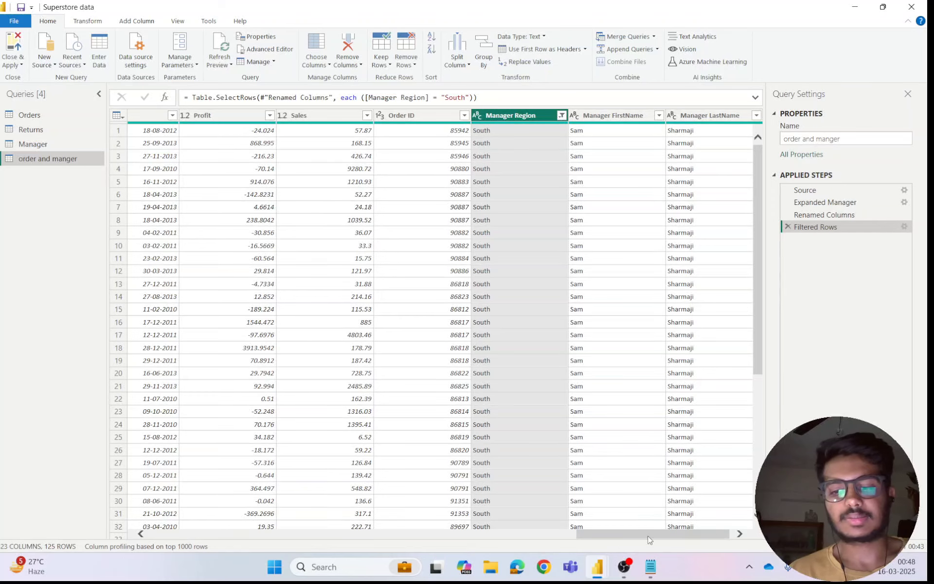
- Close the query editor and apply the pending query changes to the report's data model
{"action": "left_click_drag", "start_coordinate": [605, 533], "coordinate": [221, 526]}
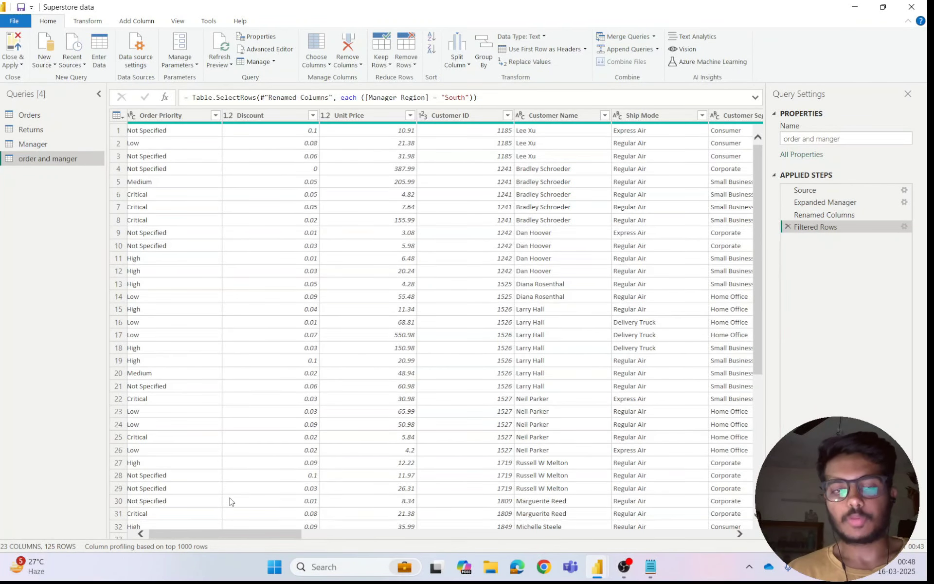
{"action": "left_click", "coordinate": [23, 67]}
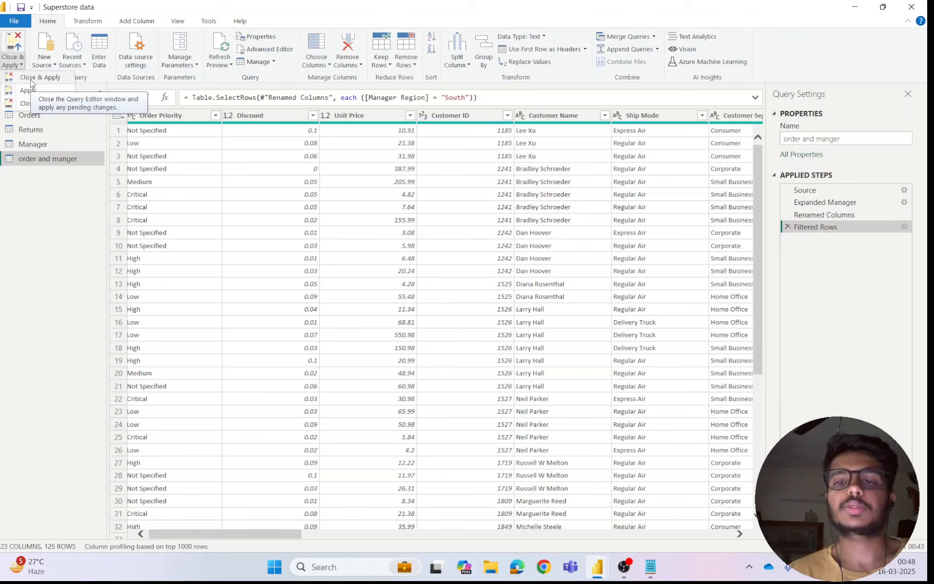
{"action": "left_click", "coordinate": [30, 79]}
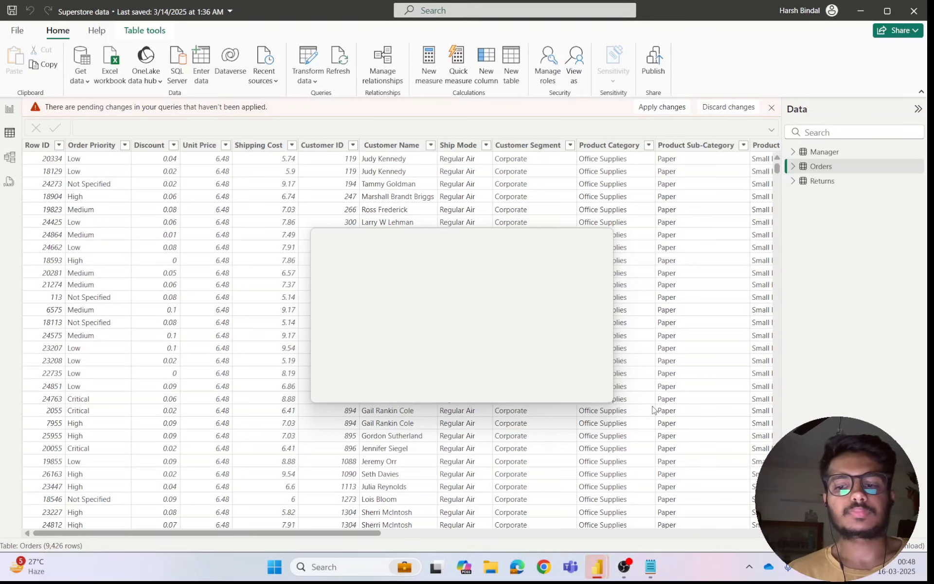
{"action": "mouse_move", "coordinate": [602, 578]}
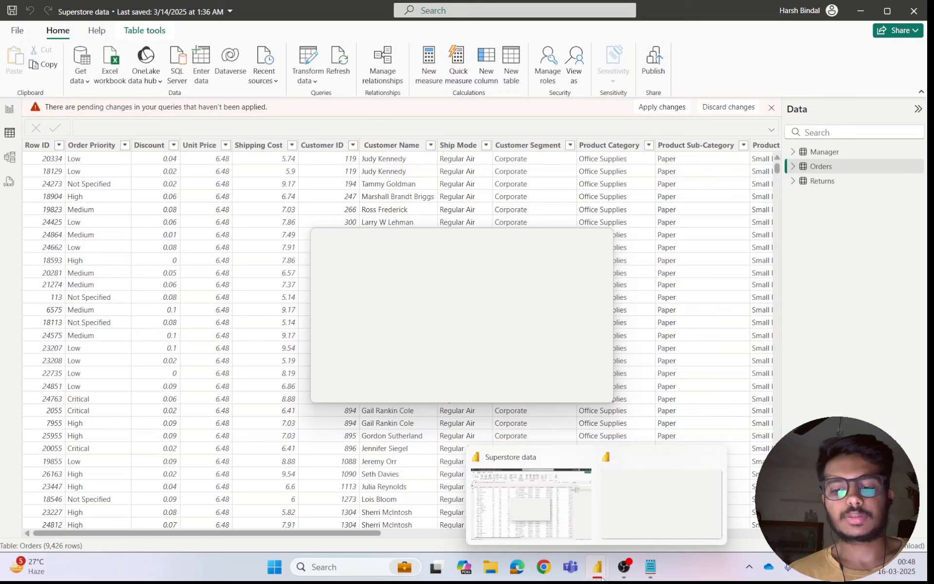
{"action": "left_click", "coordinate": [684, 503]}
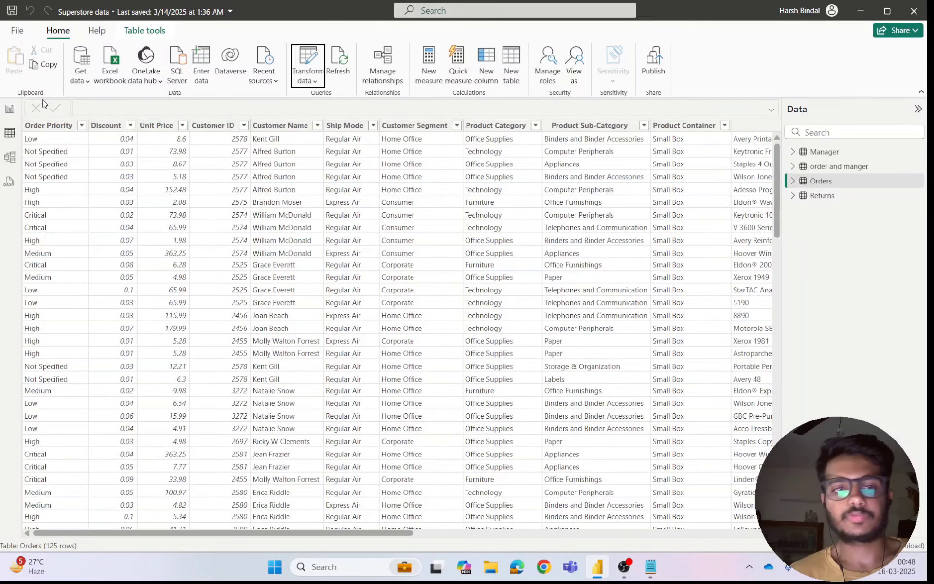
- Examine the fields of the order and manger table in the report view and the table relationships in the model view
{"action": "left_click", "coordinate": [10, 109]}
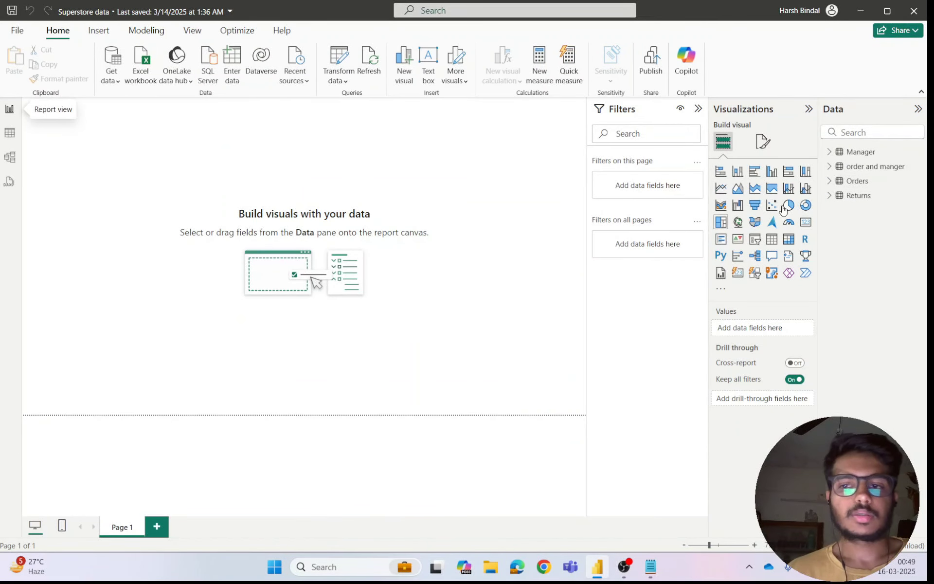
{"action": "left_click", "coordinate": [856, 168]}
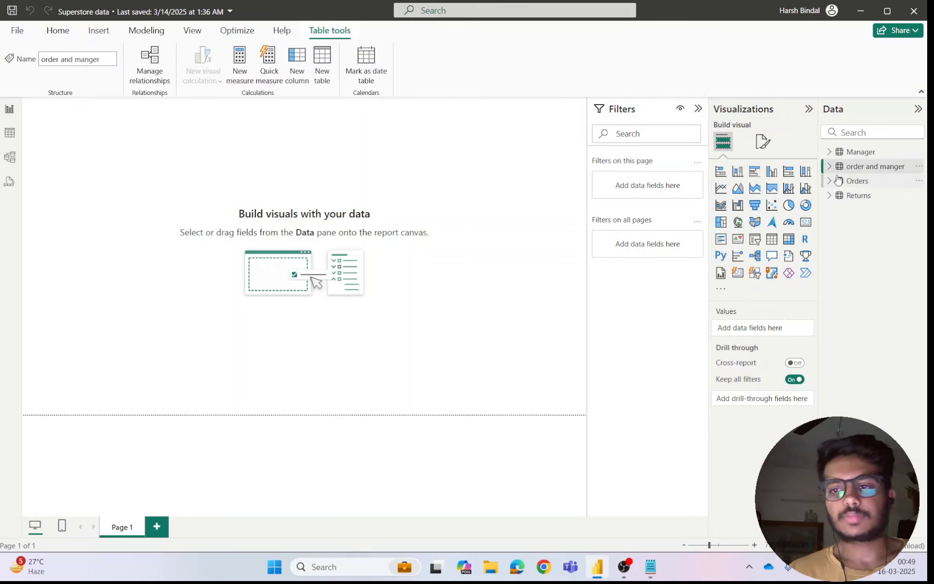
{"action": "left_click", "coordinate": [827, 168]}
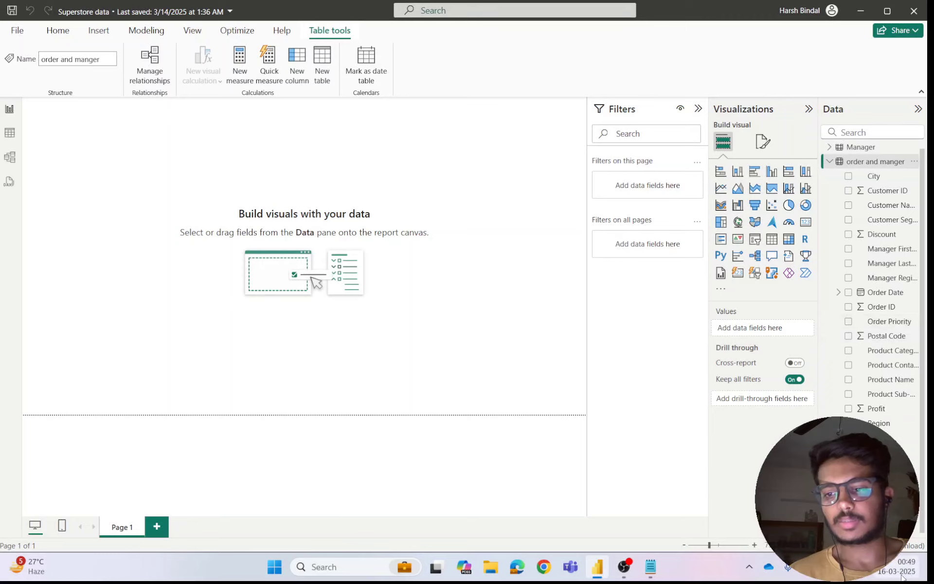
{"action": "scroll", "coordinate": [890, 350], "scroll_direction": "up", "scroll_amount": 1}
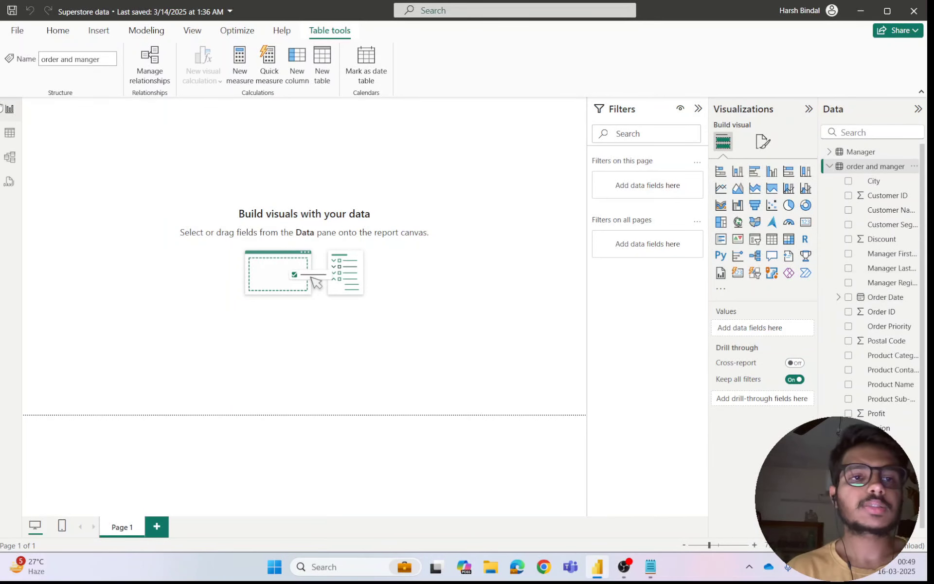
{"action": "left_click", "coordinate": [3, 132]}
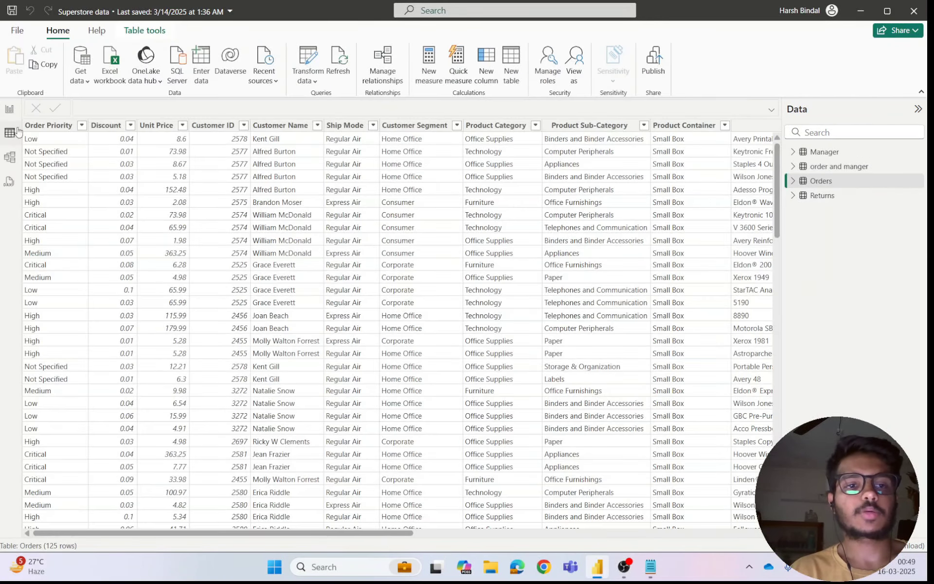
{"action": "left_click", "coordinate": [12, 158]}
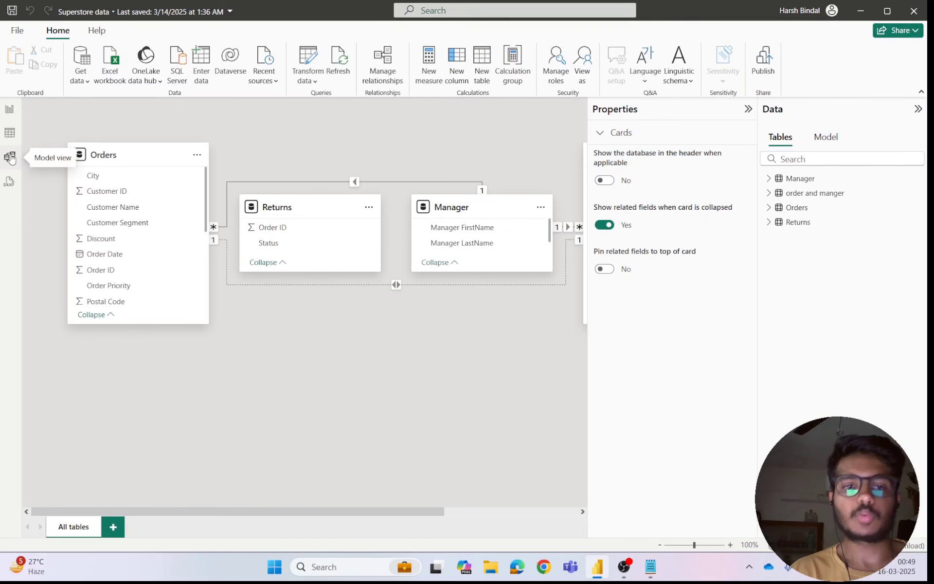
{"action": "left_click", "coordinate": [12, 111]}
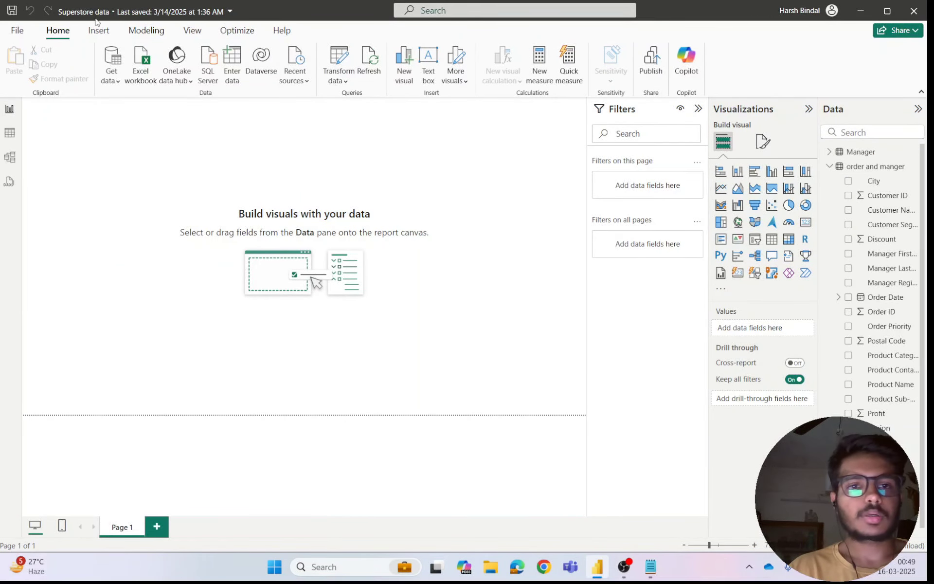
- Compare the columns of the Orders and Returns tables in the table view, through to the Order ID column
{"action": "left_click", "coordinate": [14, 134]}
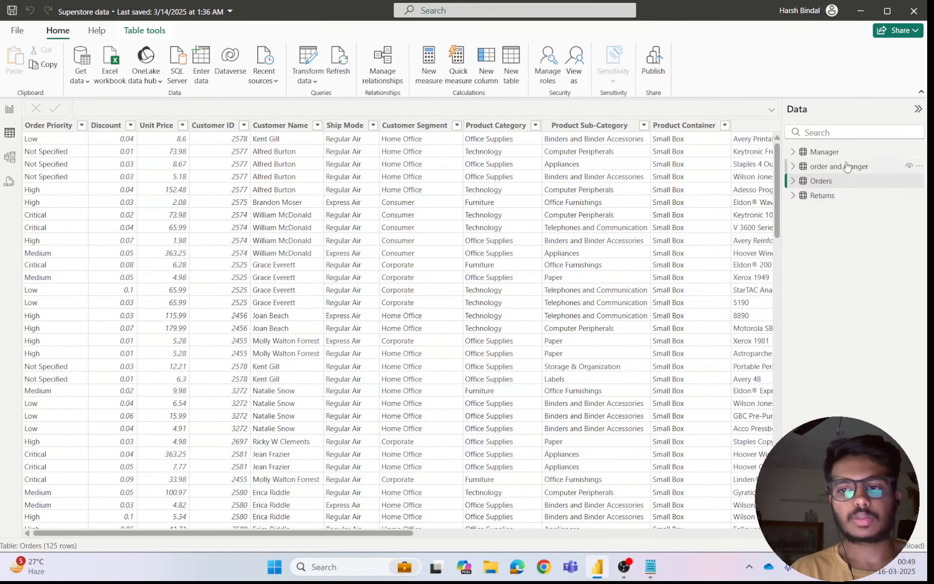
{"action": "left_click", "coordinate": [830, 202]}
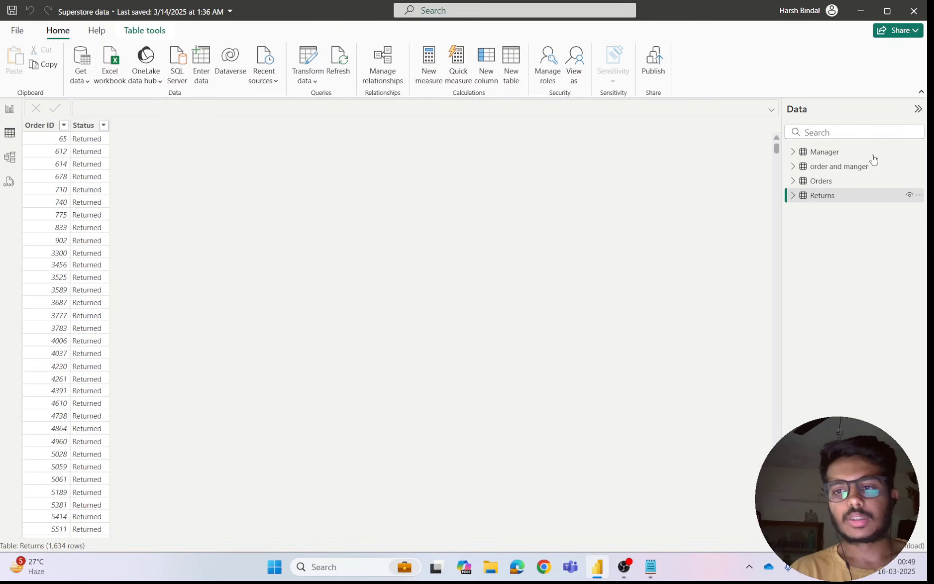
{"action": "left_click", "coordinate": [836, 184]}
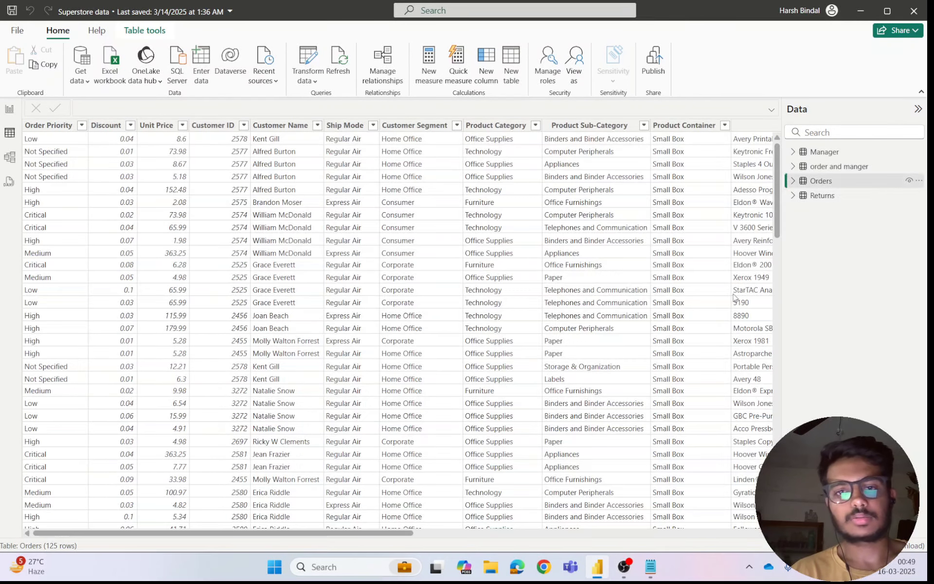
{"action": "left_click_drag", "start_coordinate": [326, 536], "coordinate": [293, 528]}
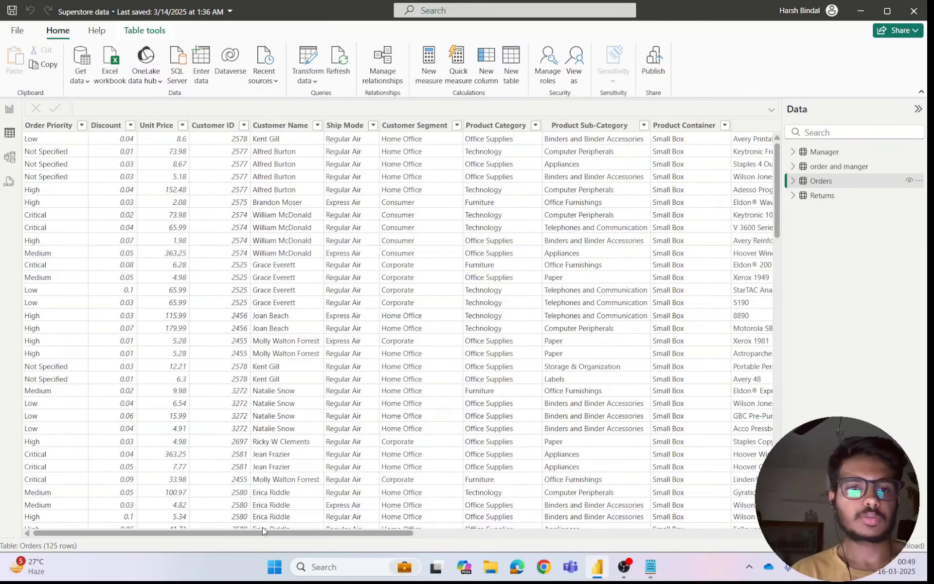
{"action": "left_click", "coordinate": [821, 195]}
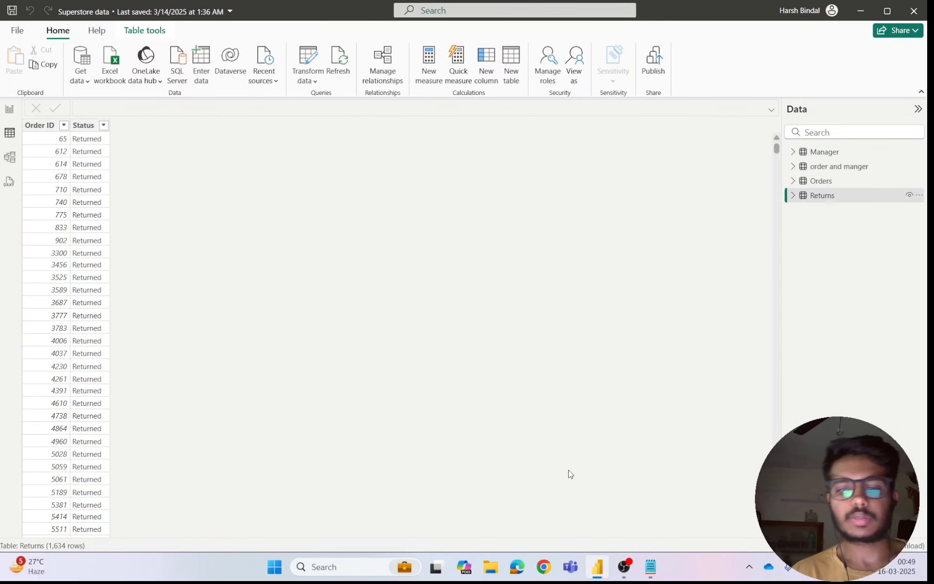
{"action": "left_click", "coordinate": [817, 184]}
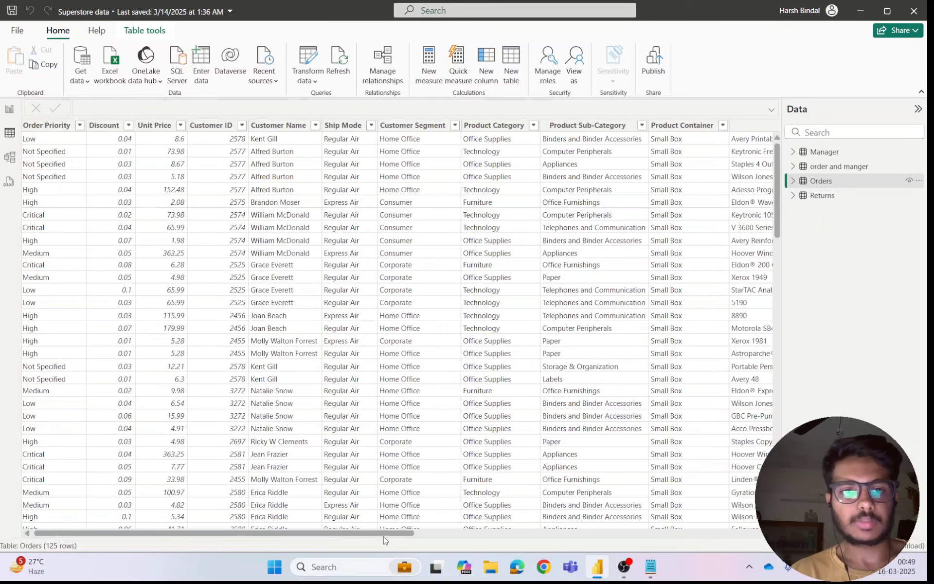
{"action": "left_click_drag", "start_coordinate": [330, 535], "coordinate": [754, 538]}
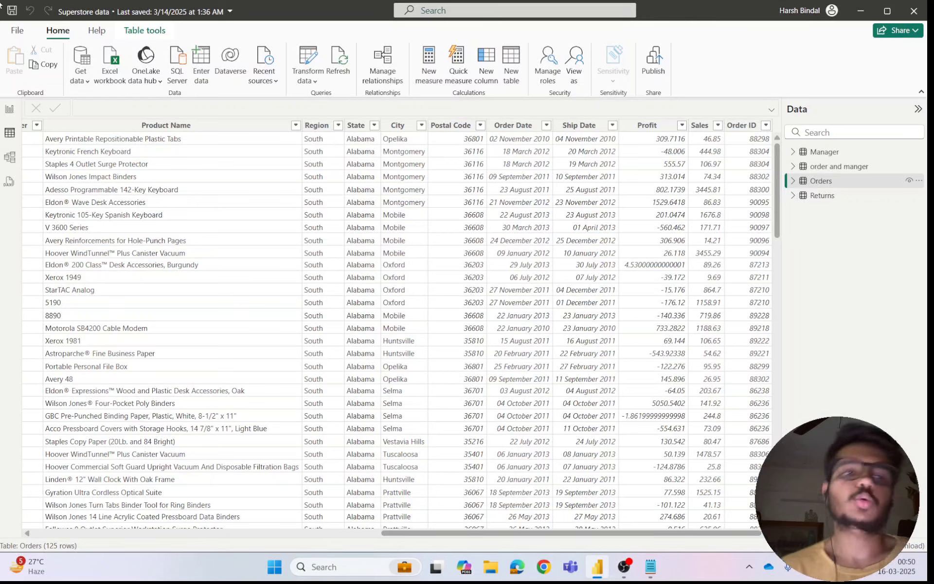
{"action": "left_click", "coordinate": [314, 81]}
{"action": "left_click", "coordinate": [315, 119]}
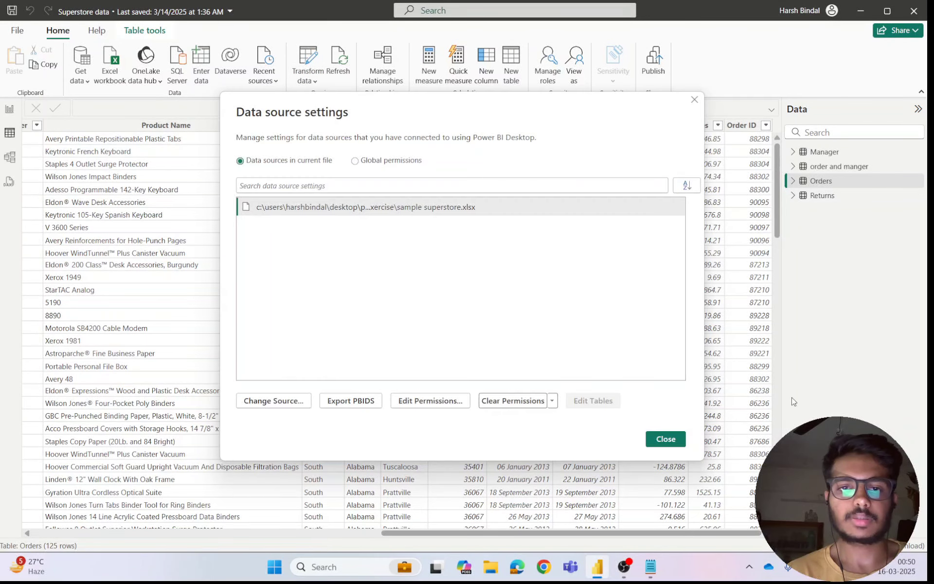
{"action": "left_click", "coordinate": [695, 100]}
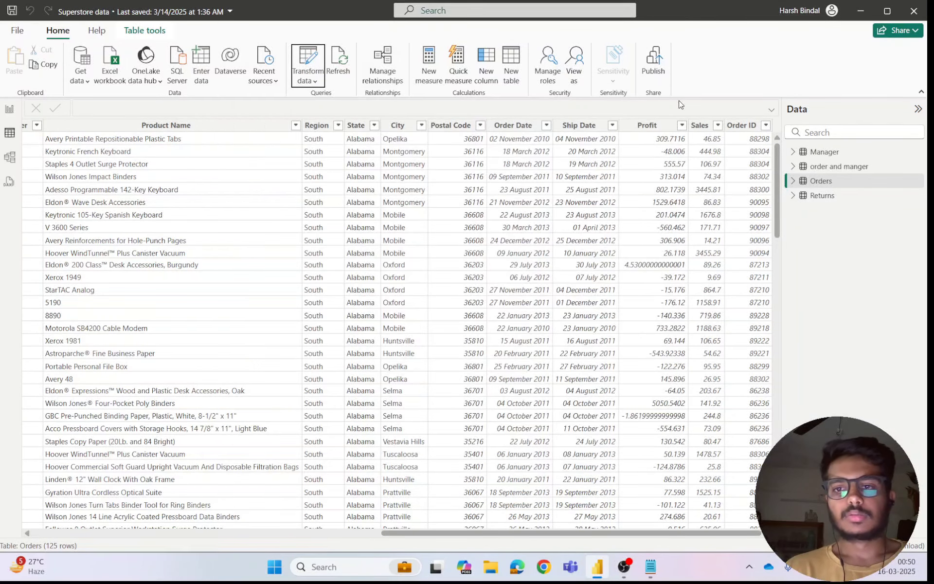
- Reopen the Power Query editor and start merging the Orders query with another query as a new query
{"action": "left_click", "coordinate": [312, 81]}
{"action": "left_click", "coordinate": [349, 100]}
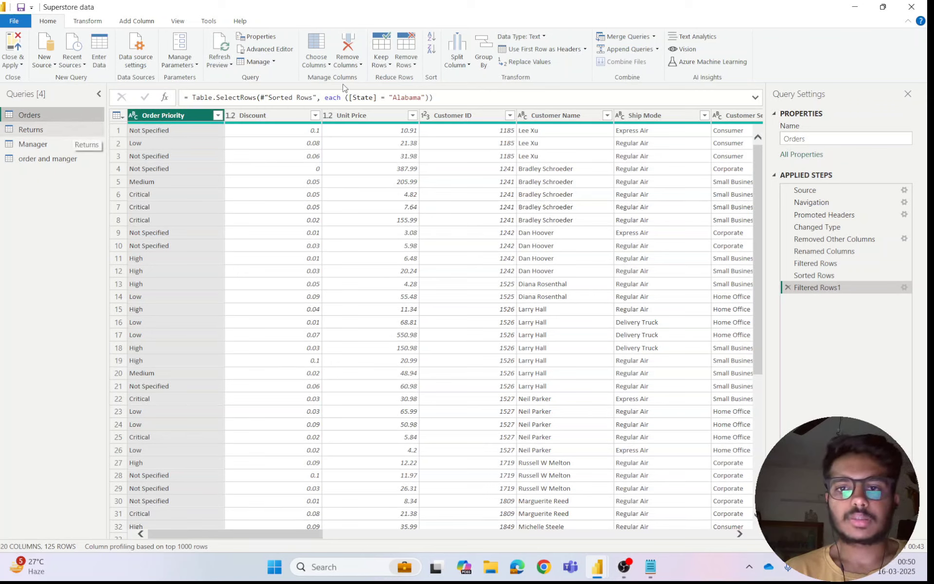
{"action": "left_click", "coordinate": [654, 37]}
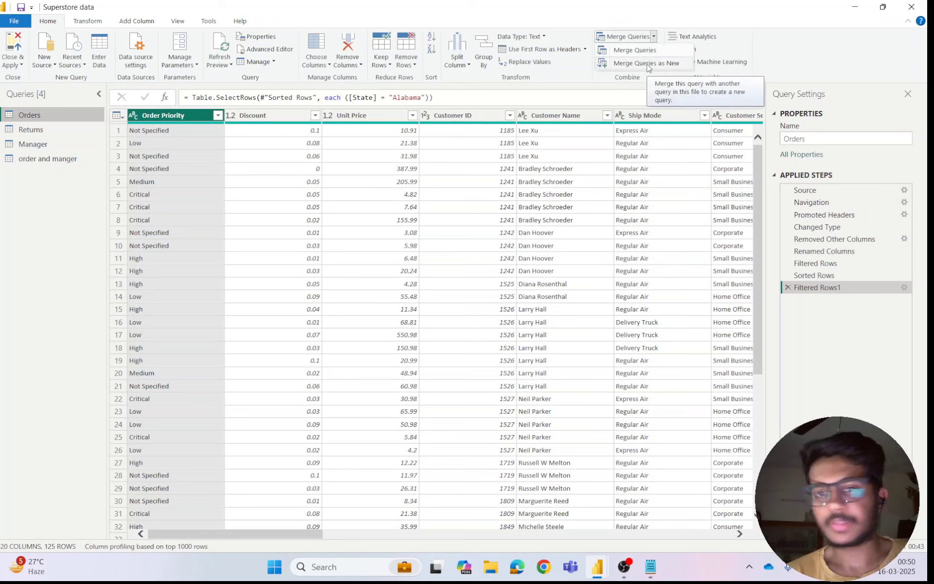
{"action": "left_click", "coordinate": [648, 64]}
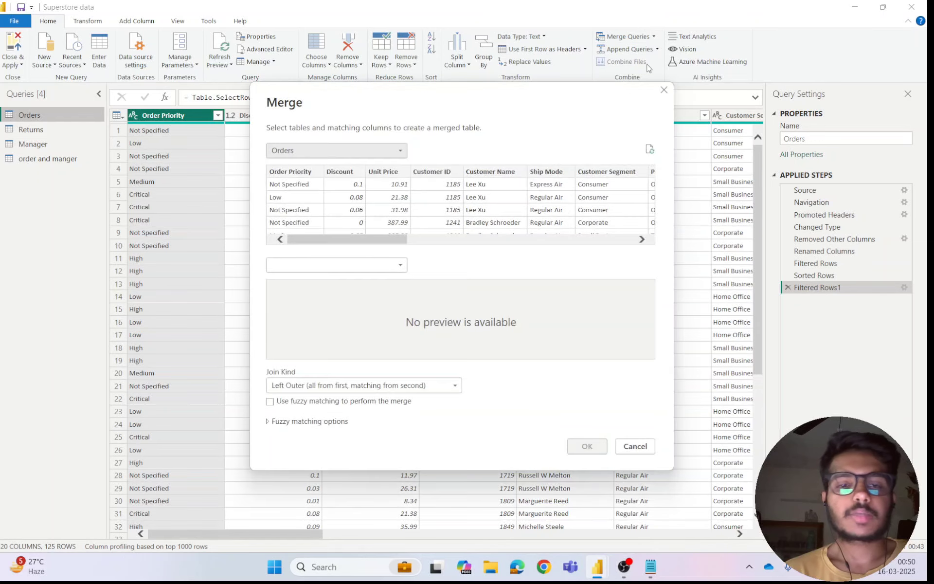